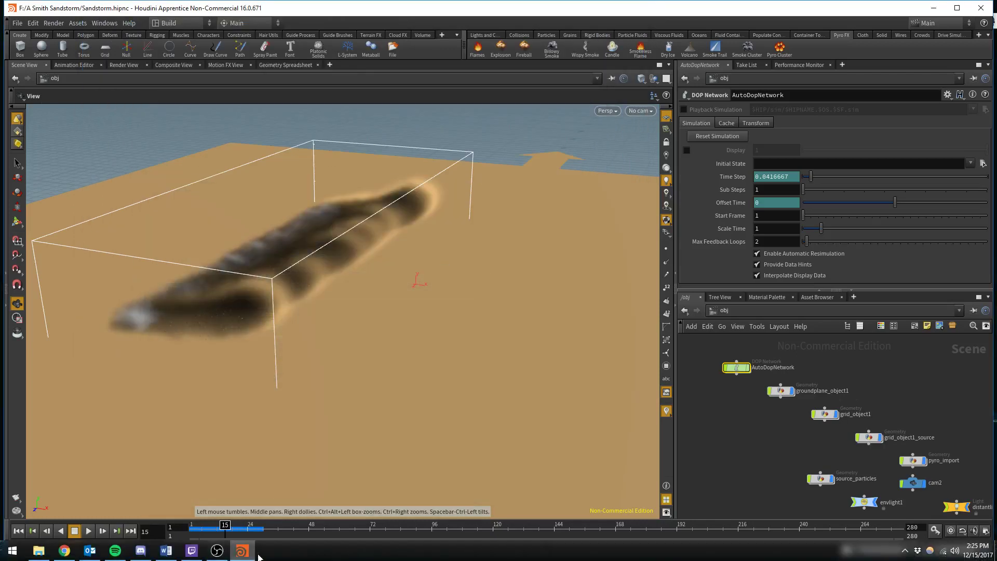
Step: Switch to File Explorer and open the sandstorm project folder on the FLASH (F:) drive
{"action": "left_click", "coordinate": [37, 550]}
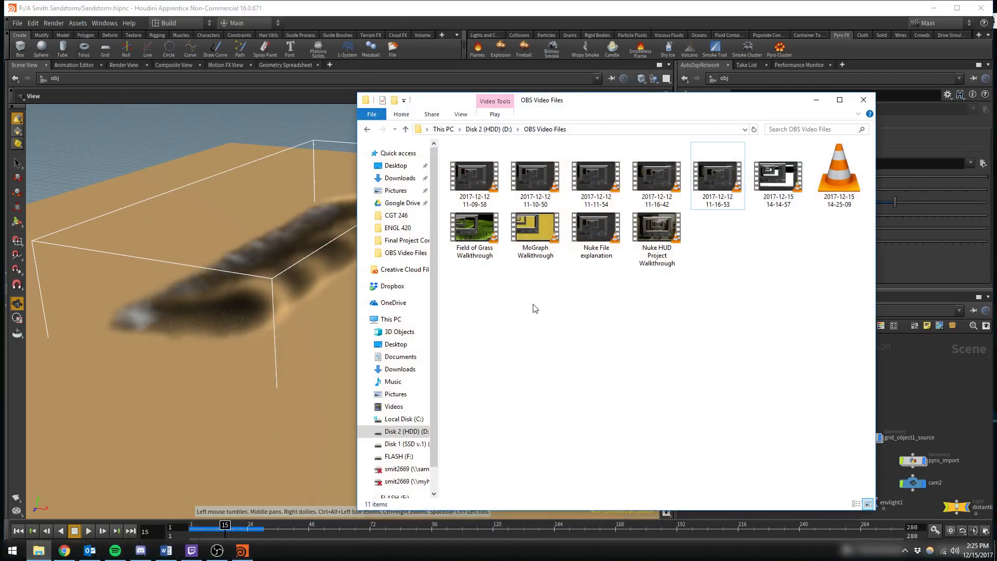
{"action": "left_click", "coordinate": [488, 129]}
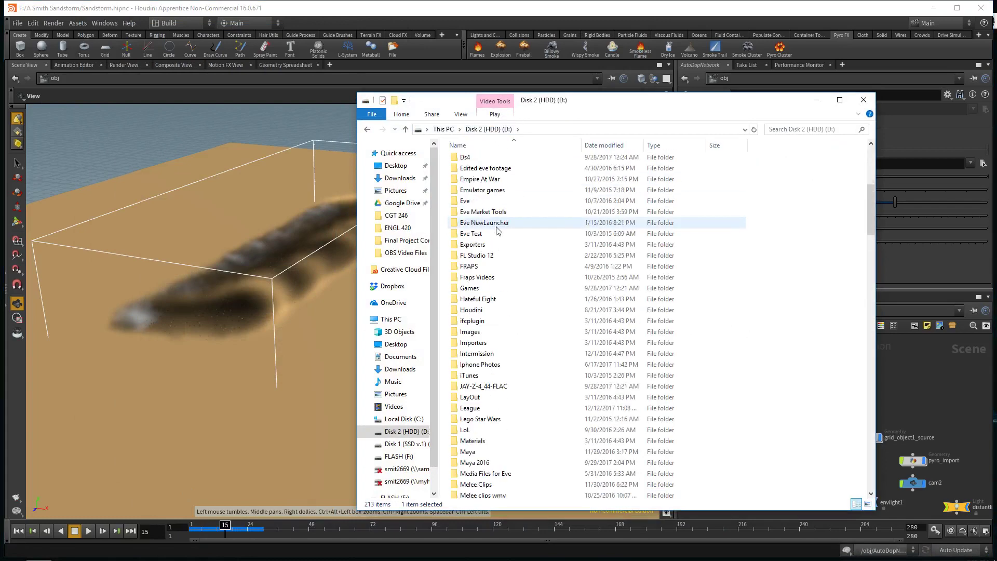
{"action": "scroll", "coordinate": [498, 231], "scroll_direction": "up", "scroll_amount": 7}
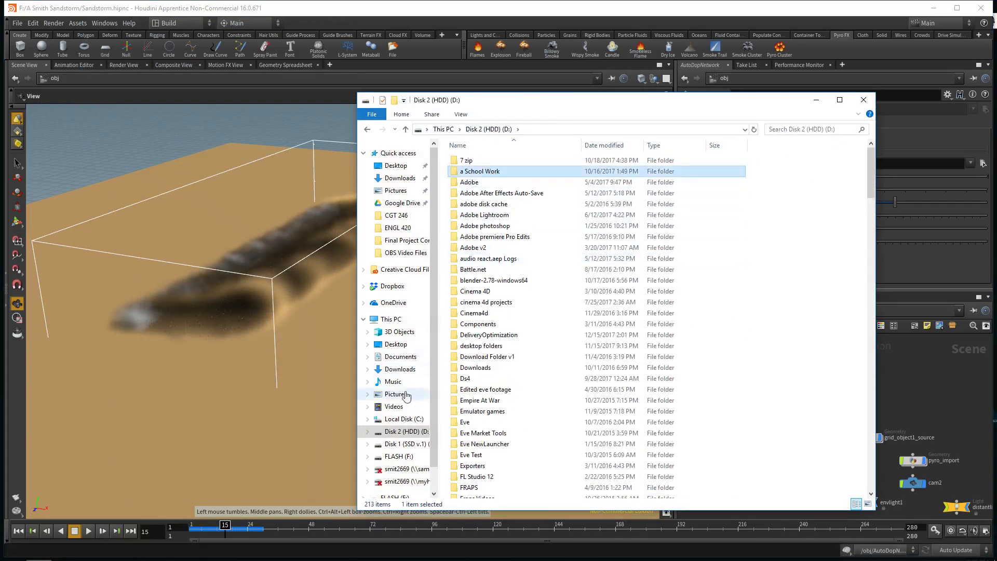
{"action": "left_click", "coordinate": [399, 456]}
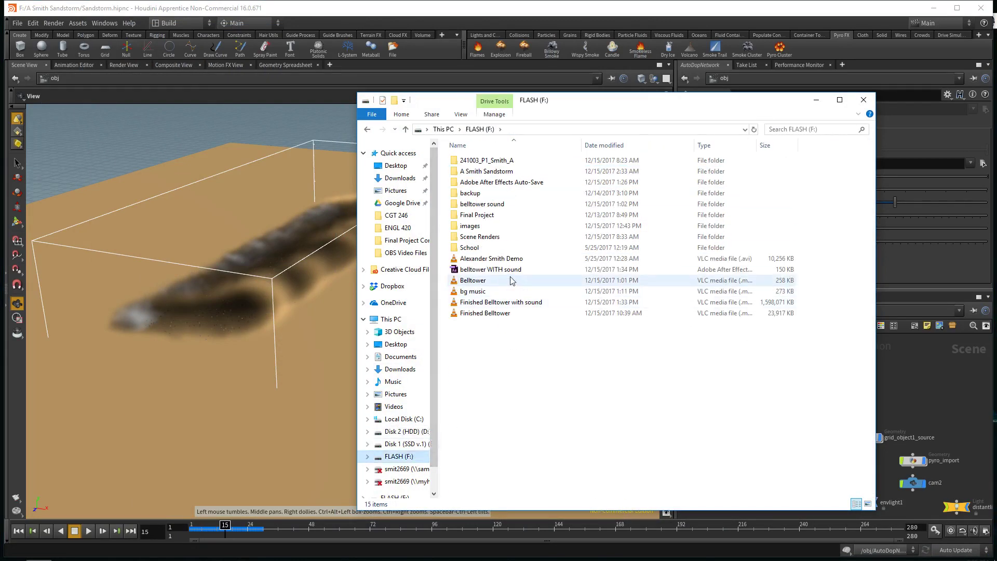
{"action": "double_click", "coordinate": [496, 171]}
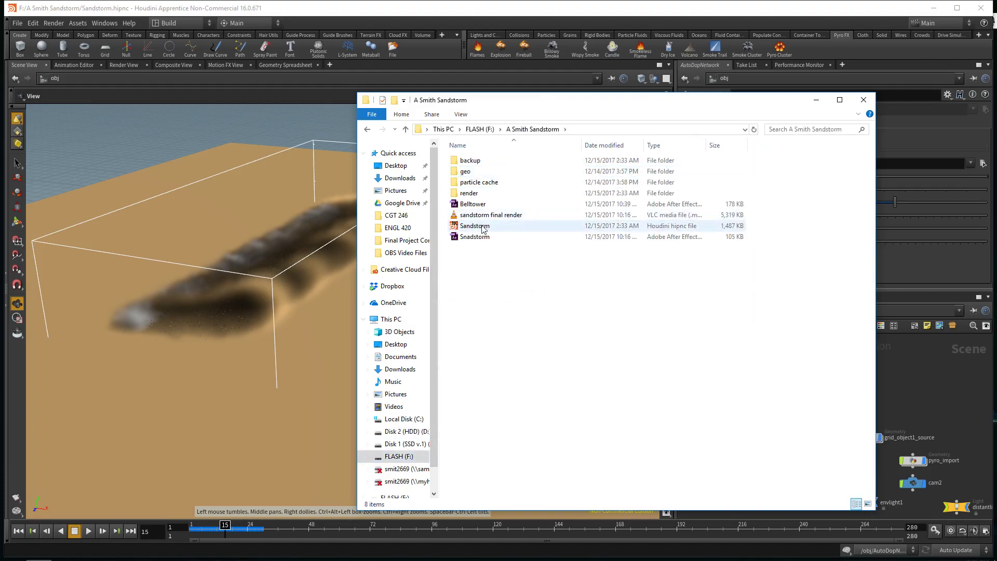
Step: Play the "sandstorm final render" video, pause it, and return to the Houdini scene
{"action": "double_click", "coordinate": [491, 215]}
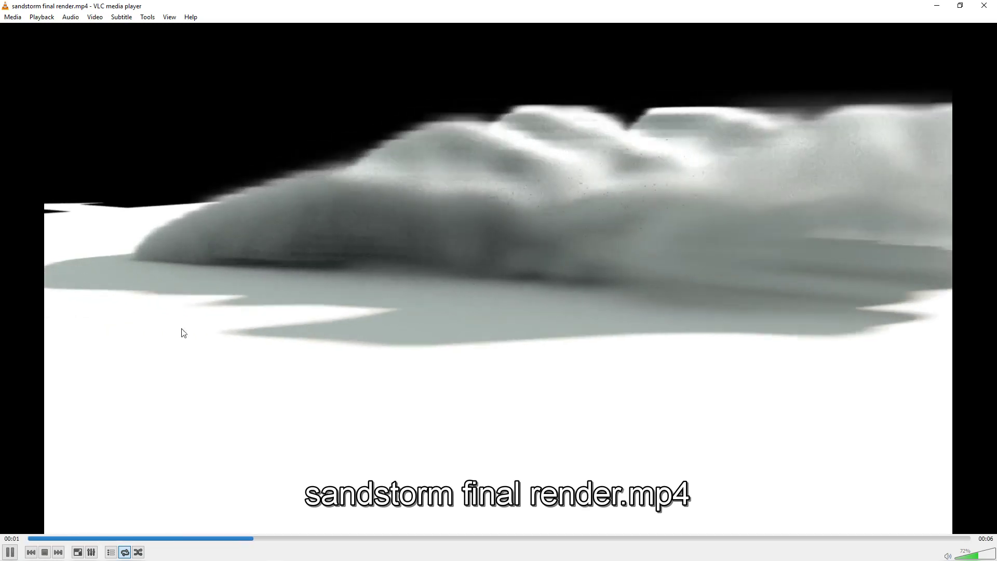
{"action": "left_click", "coordinate": [10, 553]}
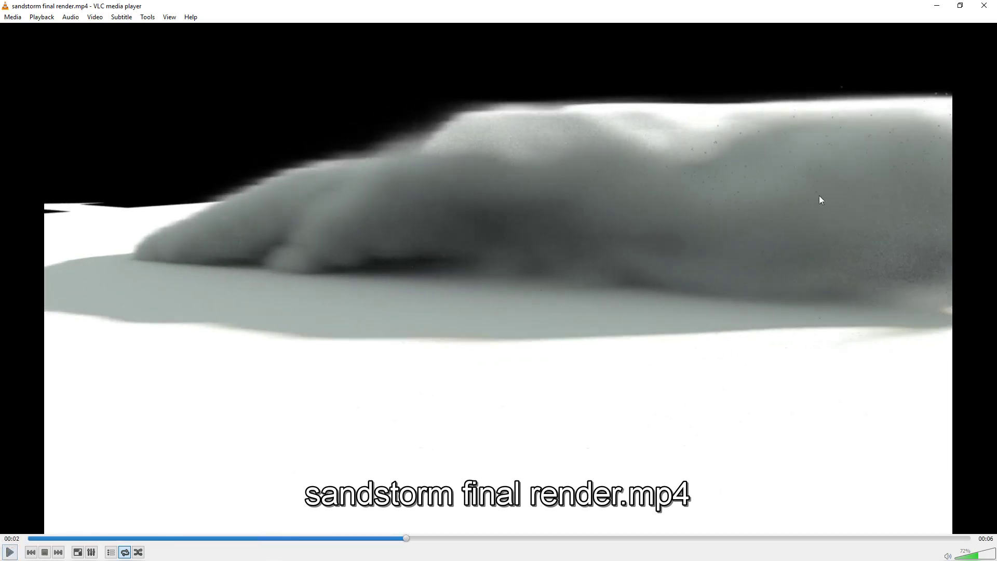
{"action": "left_click", "coordinate": [993, 4]}
{"action": "left_click", "coordinate": [818, 102]}
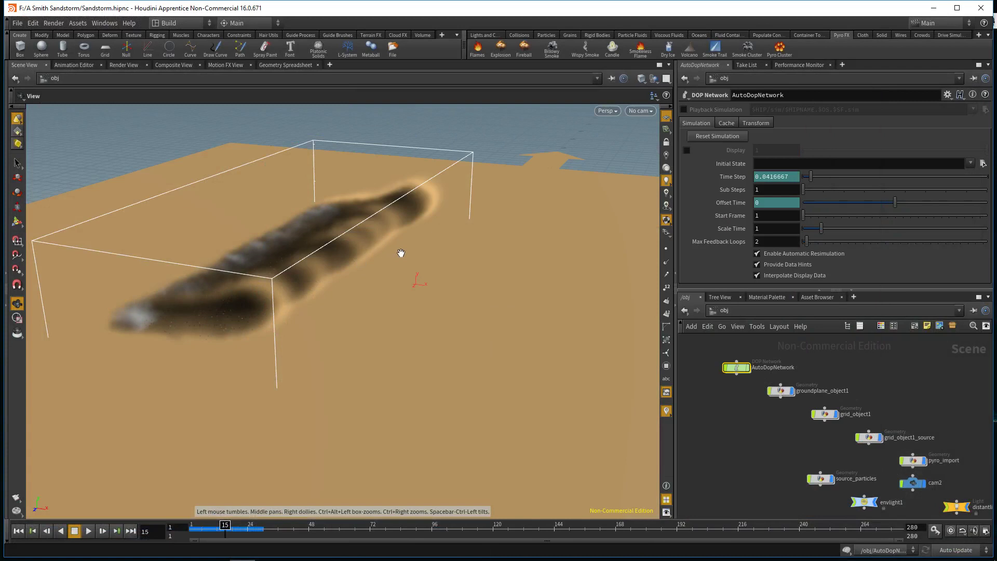
Step: Examine the sandstorm simulation from several angles, along with the scene's object nodes and the Collisions shelf tools
{"action": "left_click_drag", "start_coordinate": [401, 253], "coordinate": [323, 318]}
{"action": "middle_click_drag", "start_coordinate": [880, 398], "coordinate": [877, 410]}
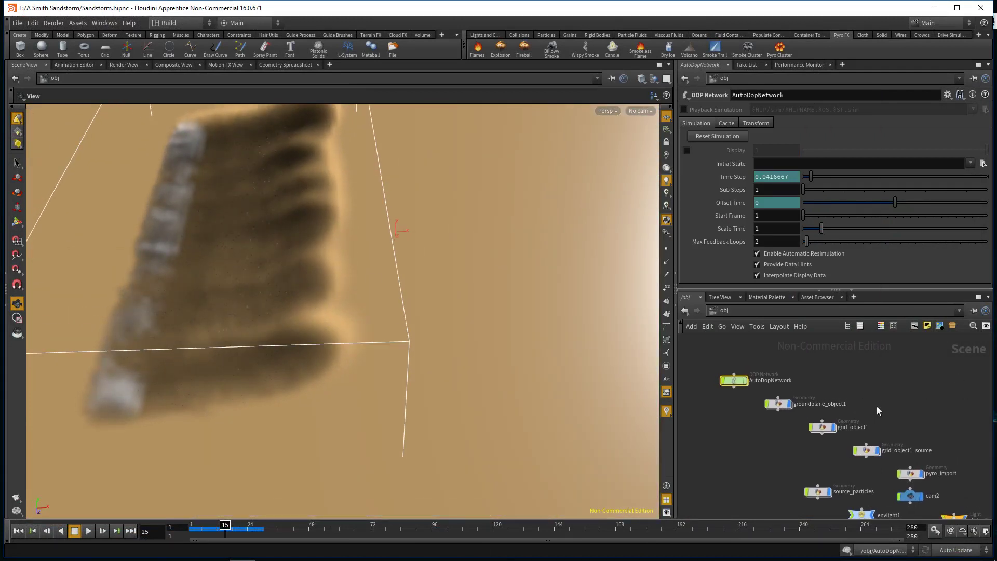
{"action": "scroll", "coordinate": [904, 417], "scroll_direction": "up", "scroll_amount": 3}
{"action": "right_click_drag", "start_coordinate": [572, 388], "coordinate": [489, 376]}
{"action": "left_click_drag", "start_coordinate": [488, 375], "coordinate": [431, 327]}
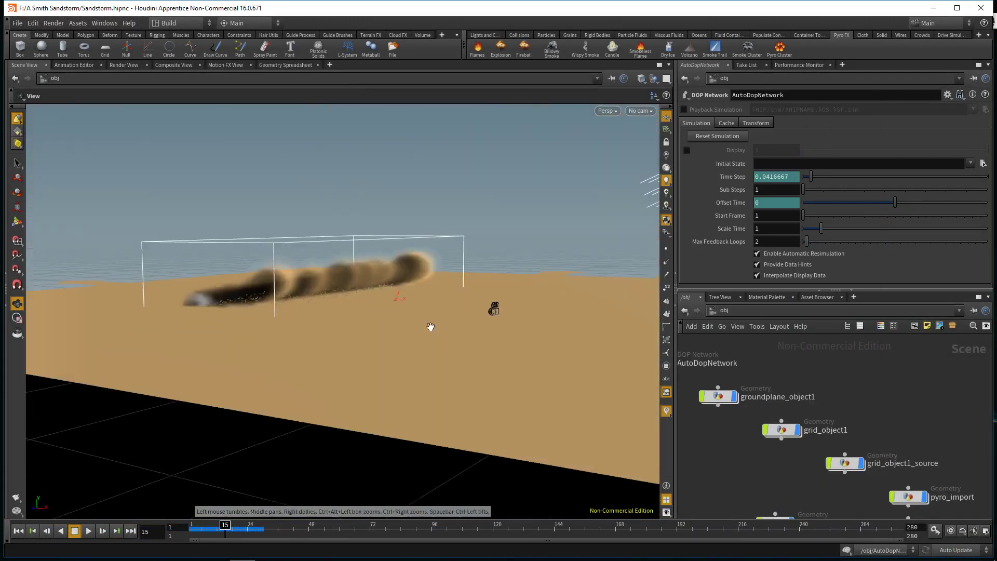
{"action": "mouse_move", "coordinate": [479, 349]}
{"action": "left_mouse_down"}
{"action": "mouse_move", "coordinate": [450, 334]}
{"action": "mouse_move", "coordinate": [478, 334]}
{"action": "left_mouse_up"}
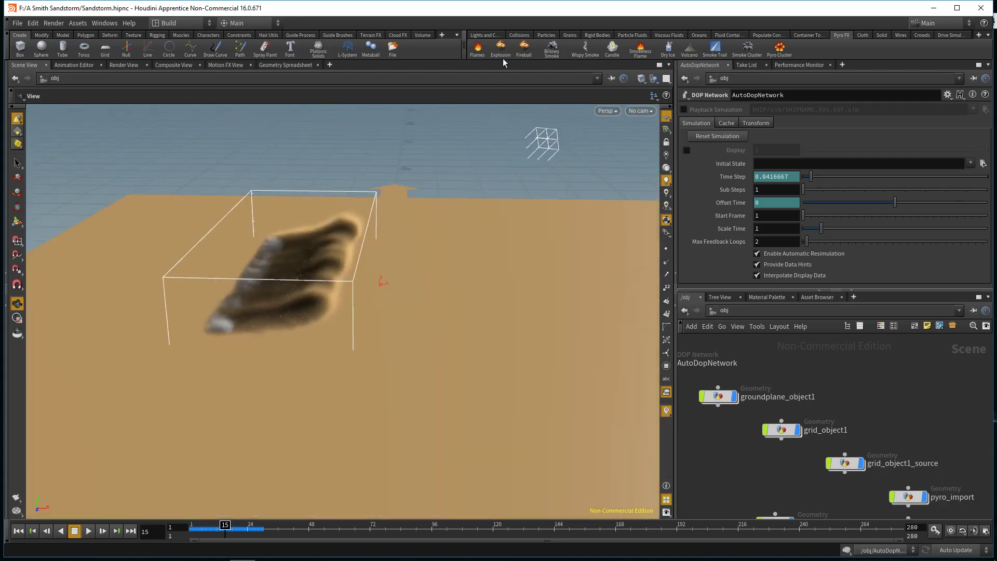
{"action": "left_click", "coordinate": [519, 35]}
{"action": "left_click_drag", "start_coordinate": [391, 150], "coordinate": [379, 211]}
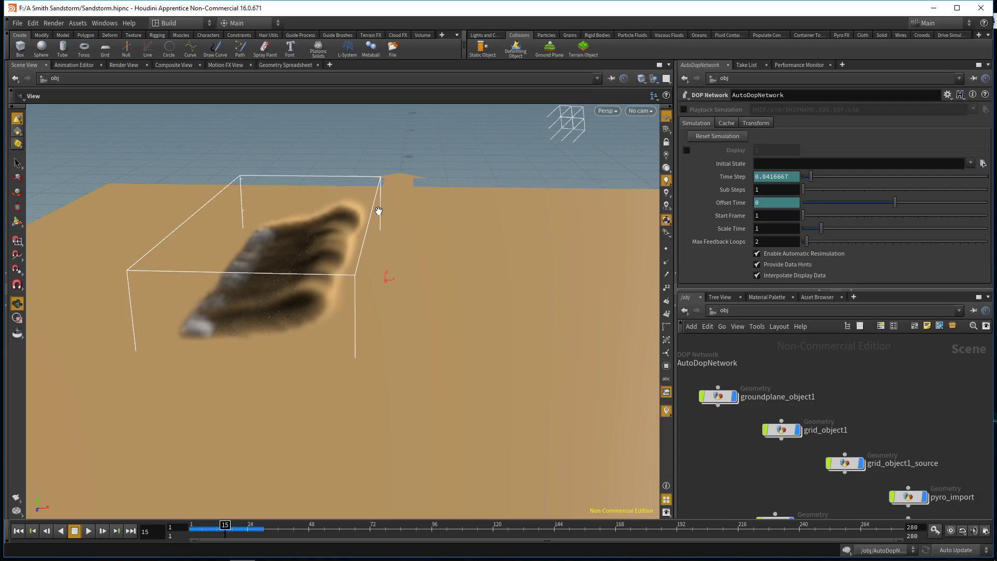
{"action": "left_click_drag", "start_coordinate": [434, 292], "coordinate": [382, 242]}
{"action": "scroll", "coordinate": [756, 392], "scroll_direction": "down", "scroll_amount": 3}
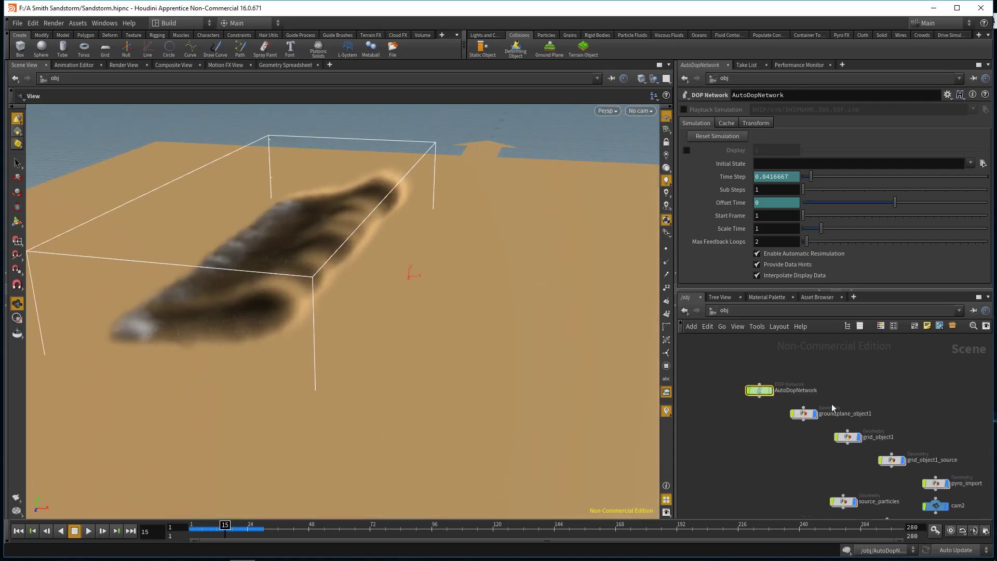
Step: Go inside the AutoDopNetwork and bring the pyro smoke object and its solver nodes into view
{"action": "double_click", "coordinate": [757, 390]}
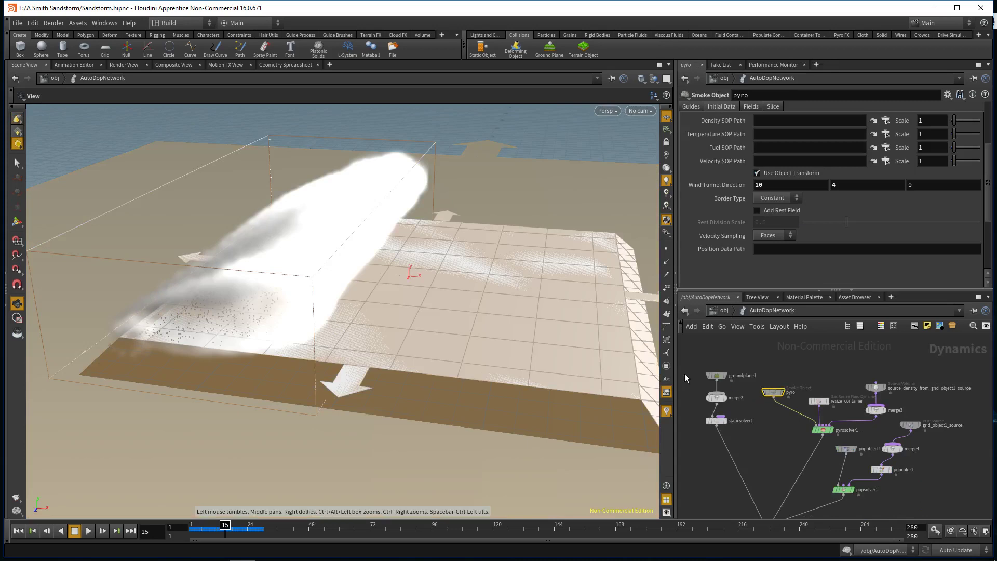
{"action": "scroll", "coordinate": [756, 392], "scroll_direction": "up", "scroll_amount": 5}
{"action": "middle_click_drag", "start_coordinate": [812, 363], "coordinate": [814, 362]}
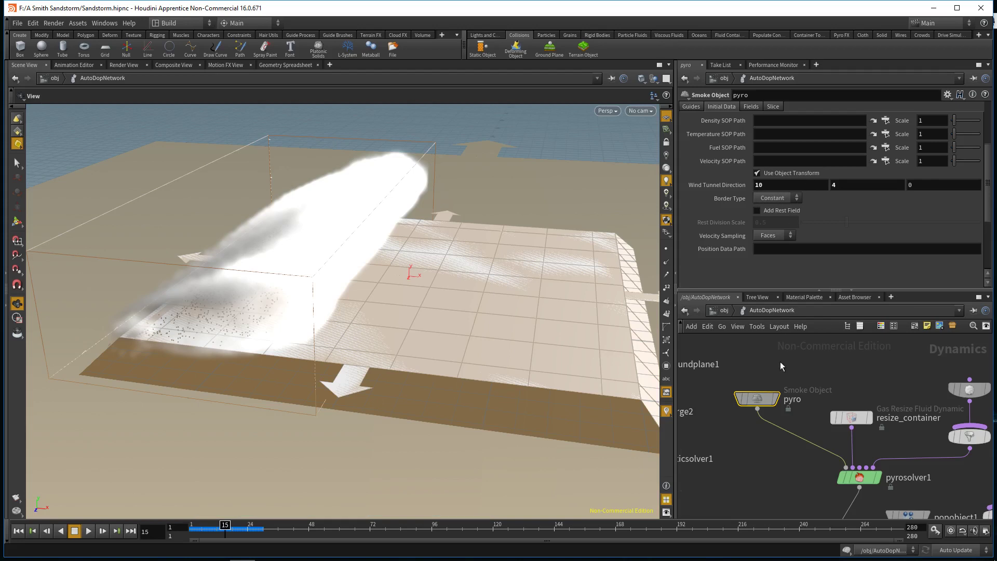
{"action": "scroll", "coordinate": [781, 363], "scroll_direction": "down", "scroll_amount": 2}
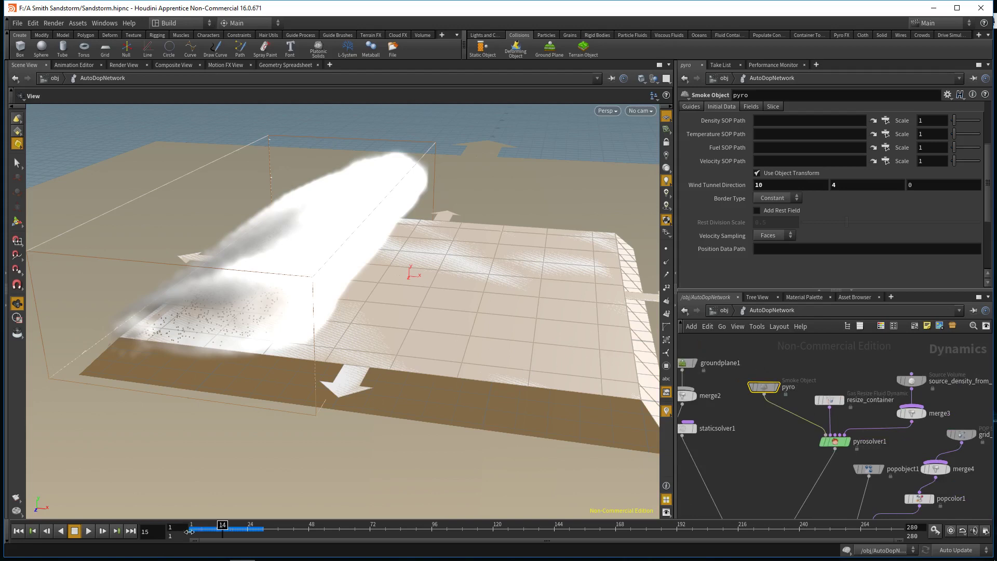
Step: Play the simulation forward from the first frame and stop it at frame 23
{"action": "left_click_drag", "start_coordinate": [223, 529], "coordinate": [183, 535]}
{"action": "left_click", "coordinate": [89, 530]}
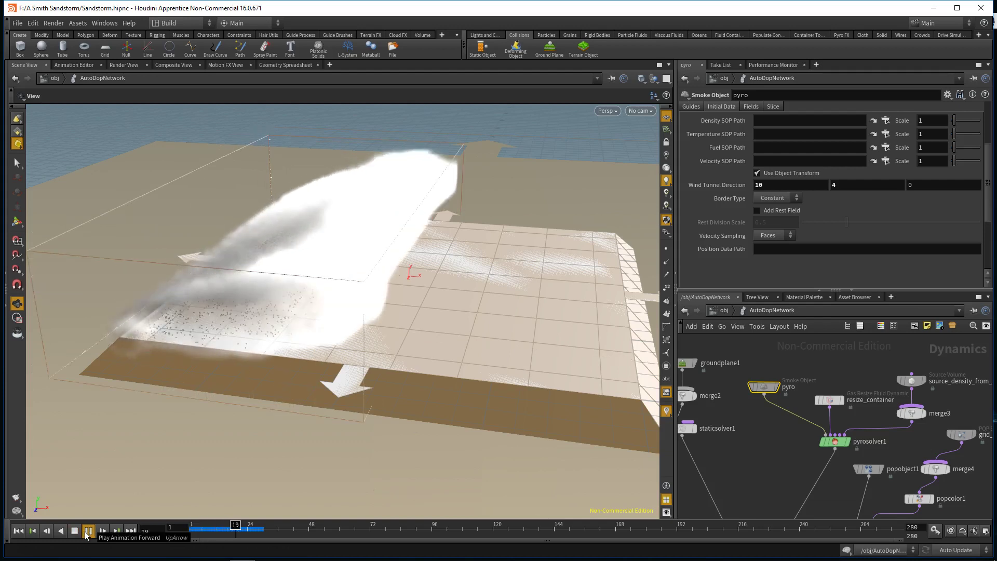
{"action": "left_click", "coordinate": [84, 529]}
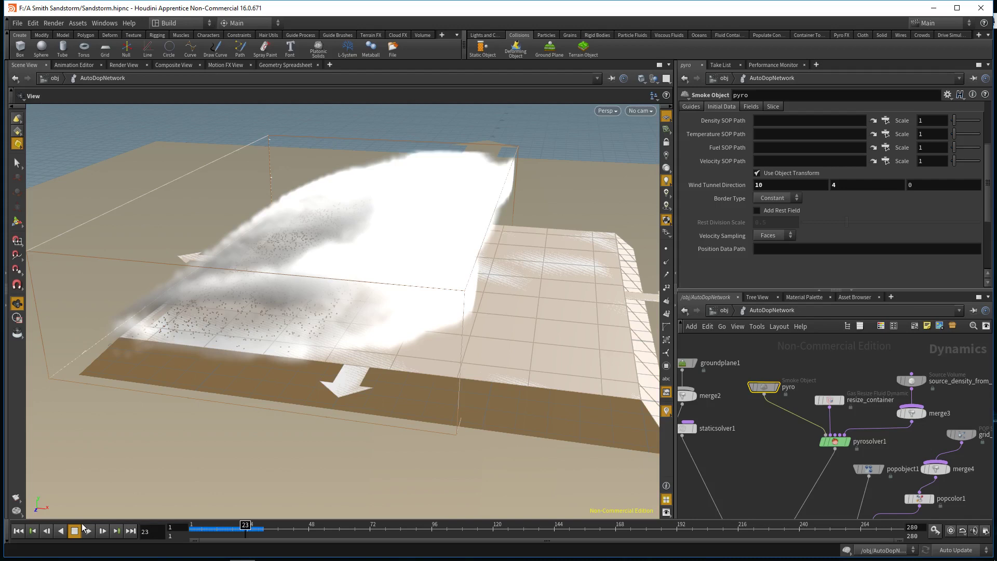
Step: Review the pyro smoke object's creation properties and its density guide settings, including Smoke Density
{"action": "scroll", "coordinate": [700, 142], "scroll_direction": "up", "scroll_amount": 3}
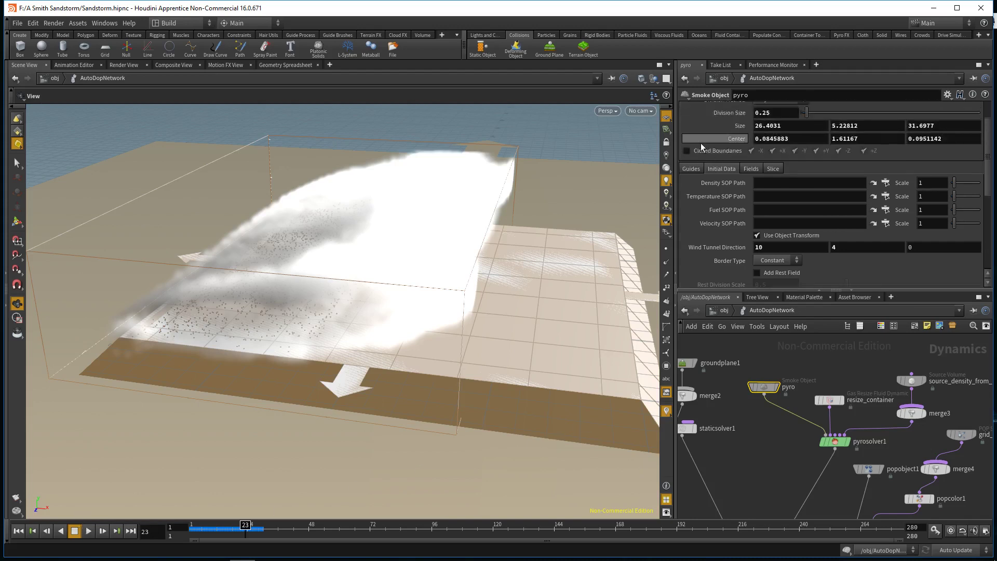
{"action": "scroll", "coordinate": [700, 140], "scroll_direction": "up", "scroll_amount": 2}
{"action": "scroll", "coordinate": [703, 111], "scroll_direction": "up", "scroll_amount": 2}
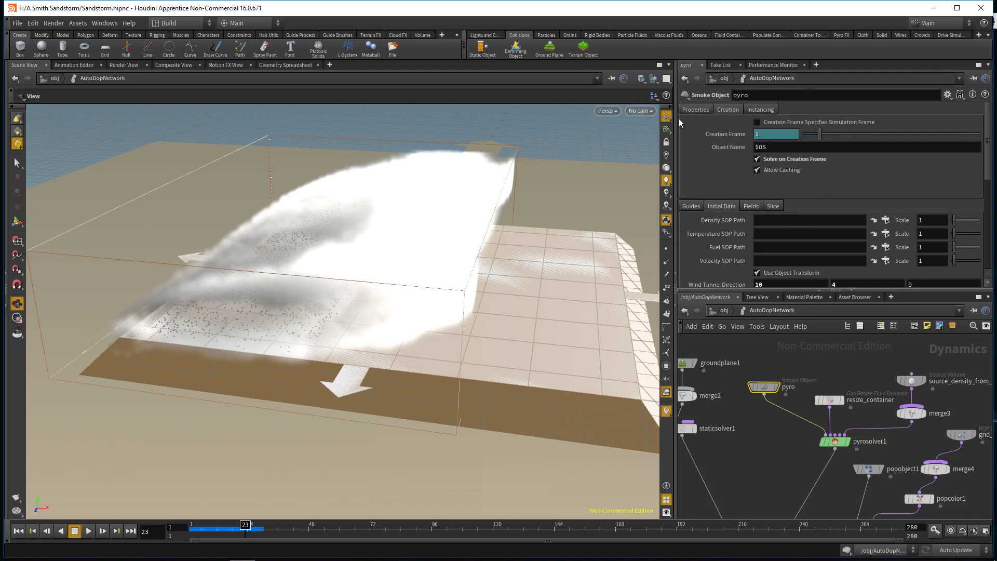
{"action": "left_click", "coordinate": [699, 208]}
{"action": "left_click", "coordinate": [736, 221]}
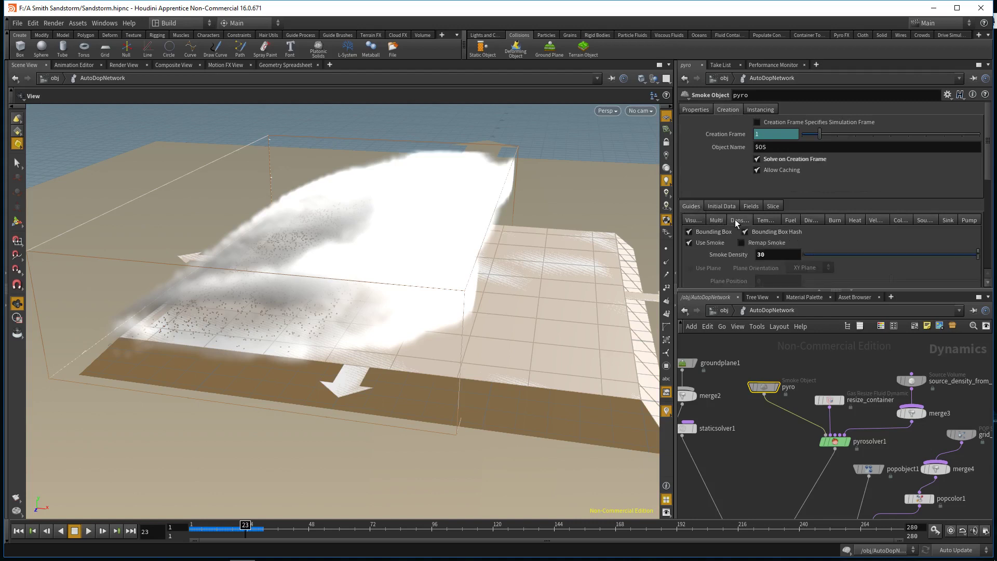
{"action": "scroll", "coordinate": [731, 221], "scroll_direction": "down", "scroll_amount": 2}
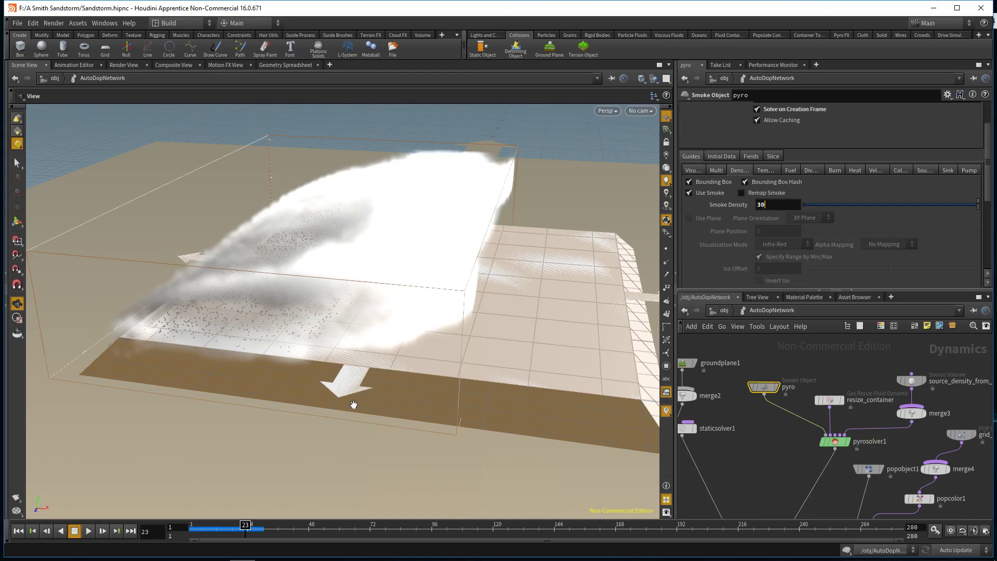
Step: View the smoke from a lower angle, check its Mantra render through cam2, and return to the scene
{"action": "left_click_drag", "start_coordinate": [478, 285], "coordinate": [426, 269]}
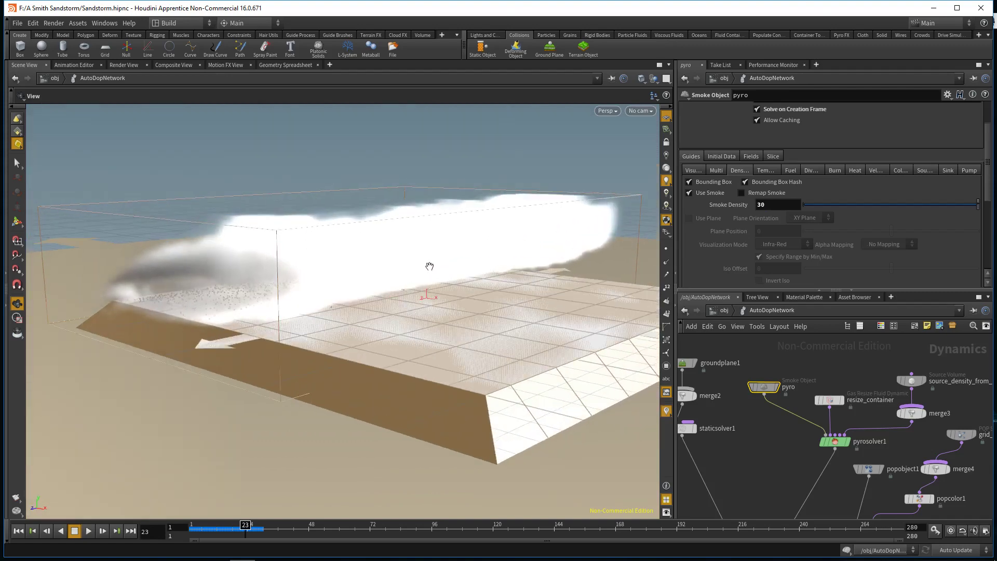
{"action": "left_click", "coordinate": [123, 65]}
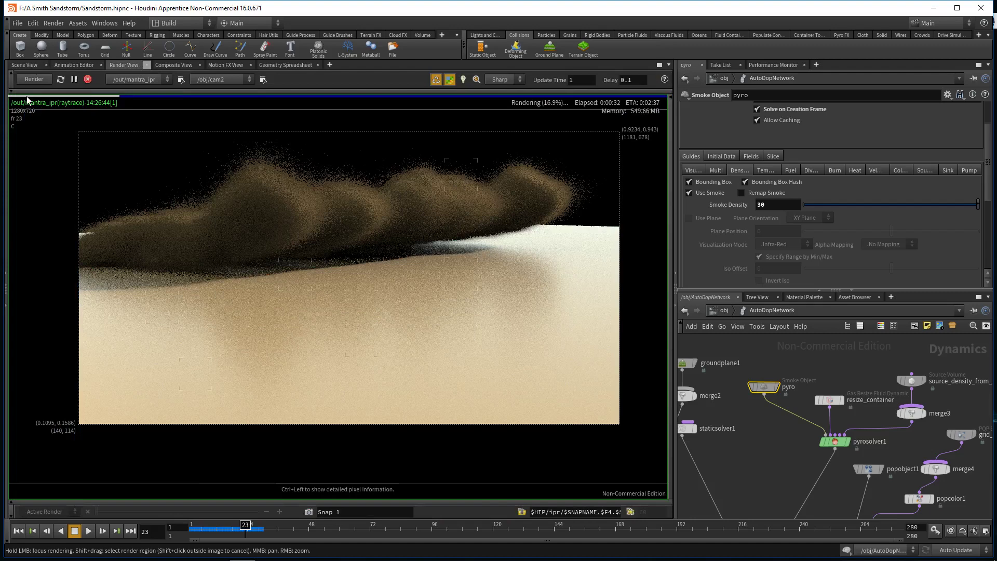
{"action": "left_click", "coordinate": [31, 66]}
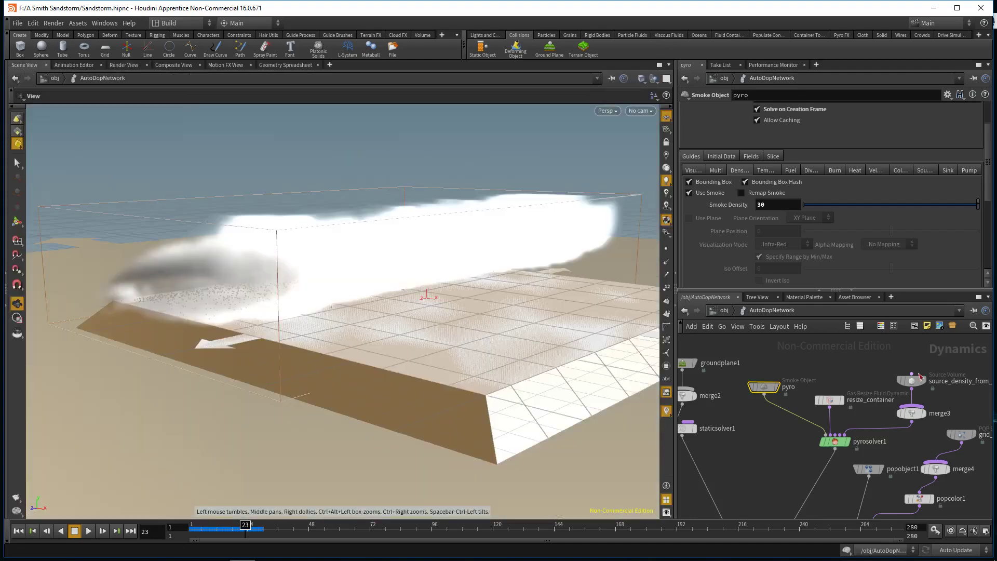
Step: Examine the source_density_from_grid_object1_source node's source volume scale and its volume and particle operation settings
{"action": "middle_click_drag", "start_coordinate": [878, 421], "coordinate": [817, 428]}
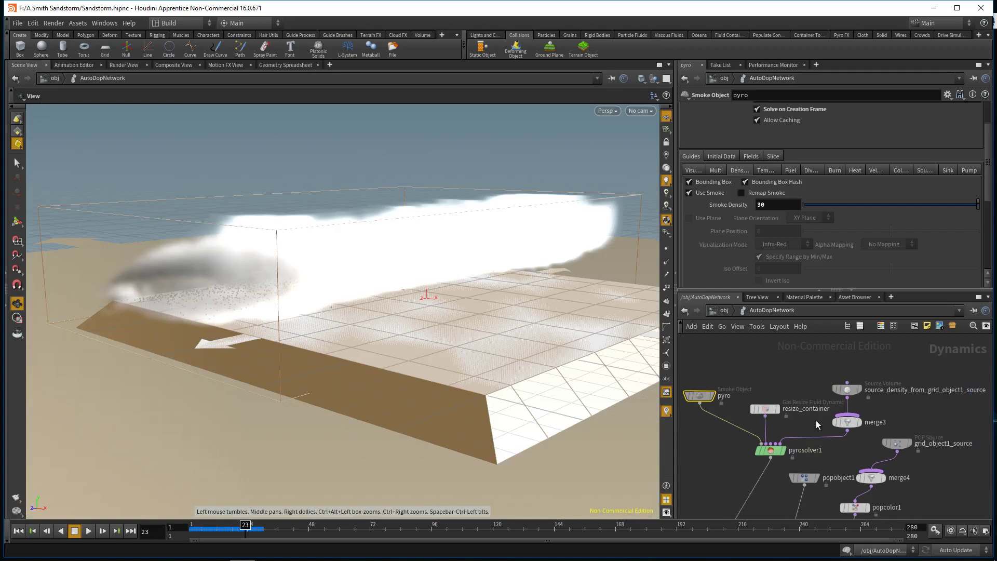
{"action": "left_click", "coordinate": [843, 394]}
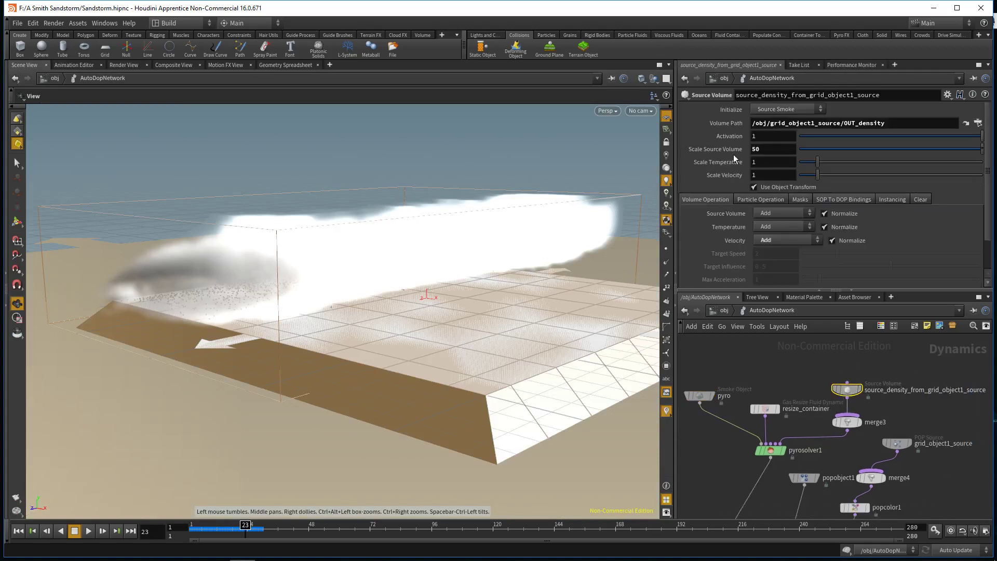
{"action": "left_click", "coordinate": [771, 199]}
{"action": "left_click", "coordinate": [714, 199]}
{"action": "scroll", "coordinate": [880, 366], "scroll_direction": "down", "scroll_amount": 3}
{"action": "scroll", "coordinate": [905, 360], "scroll_direction": "up", "scroll_amount": 5}
{"action": "scroll", "coordinate": [905, 360], "scroll_direction": "down", "scroll_amount": 1}
{"action": "middle_click_drag", "start_coordinate": [798, 445], "coordinate": [831, 395]}
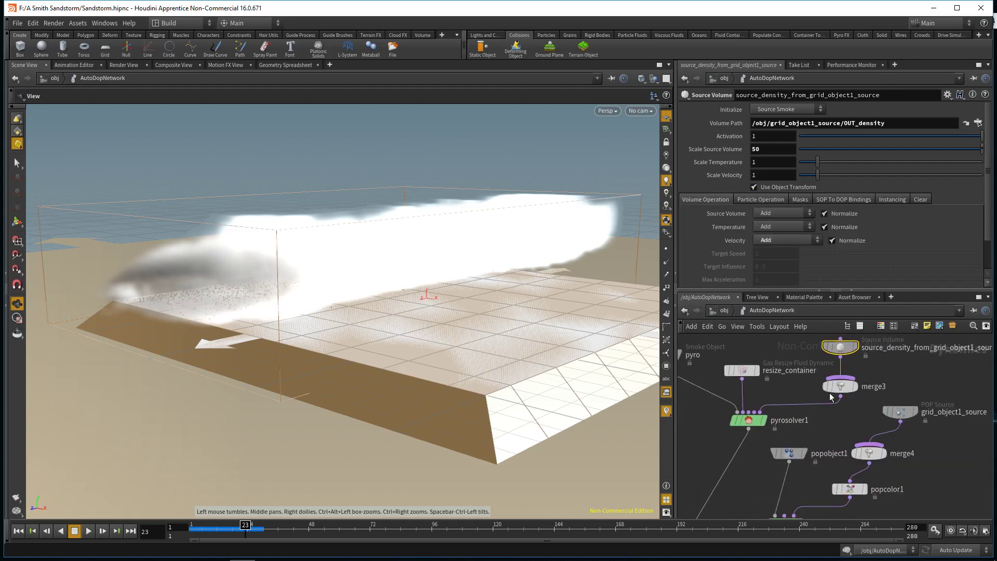
Step: Examine pyrosolver1's combustion and shape settings, including the details for disturbance and turbulence
{"action": "left_click", "coordinate": [754, 419]}
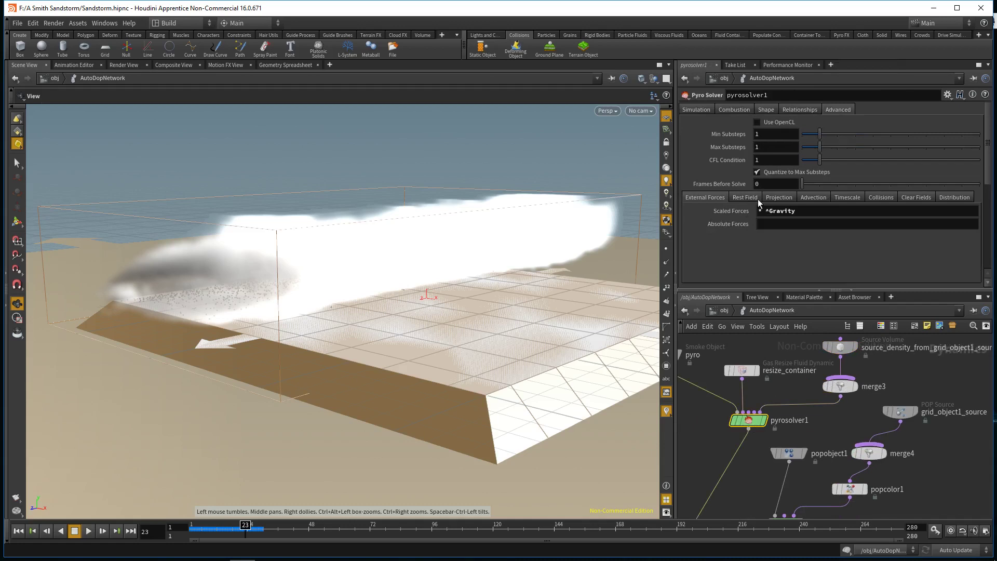
{"action": "left_click", "coordinate": [740, 111]}
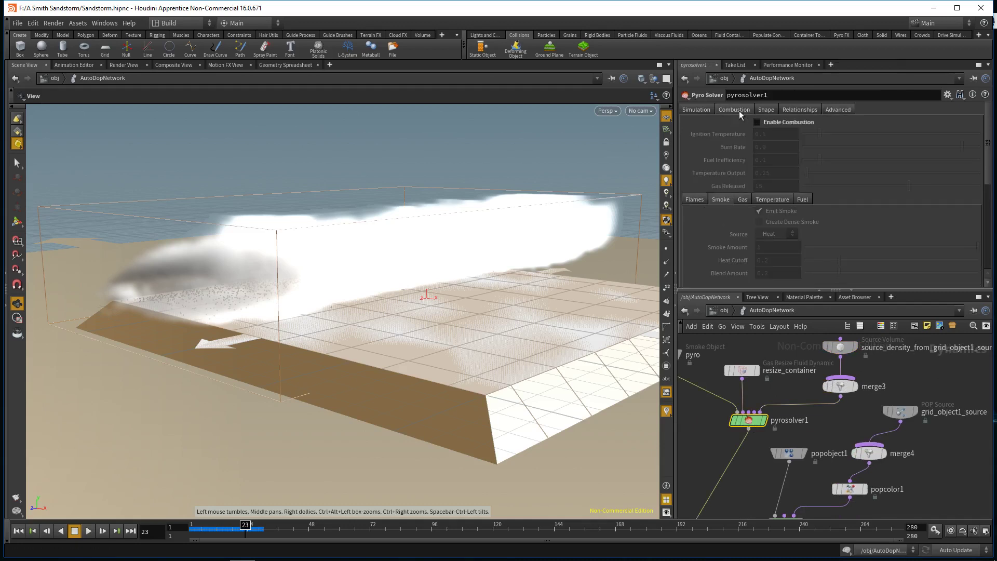
{"action": "left_click", "coordinate": [762, 109]}
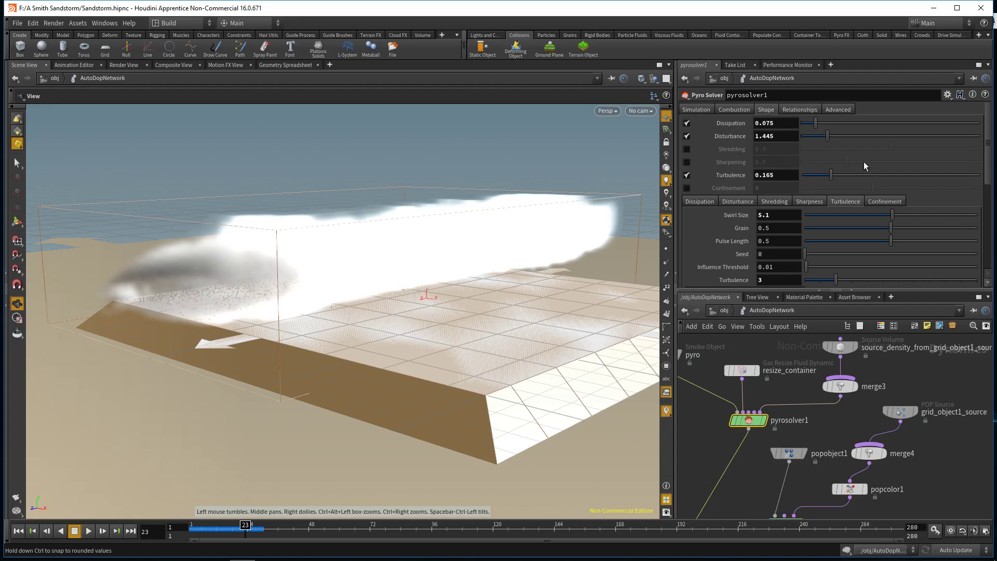
{"action": "left_click", "coordinate": [748, 201]}
{"action": "left_click", "coordinate": [835, 201]}
{"action": "left_click", "coordinate": [738, 202]}
{"action": "scroll", "coordinate": [740, 210], "scroll_direction": "down", "scroll_amount": 1}
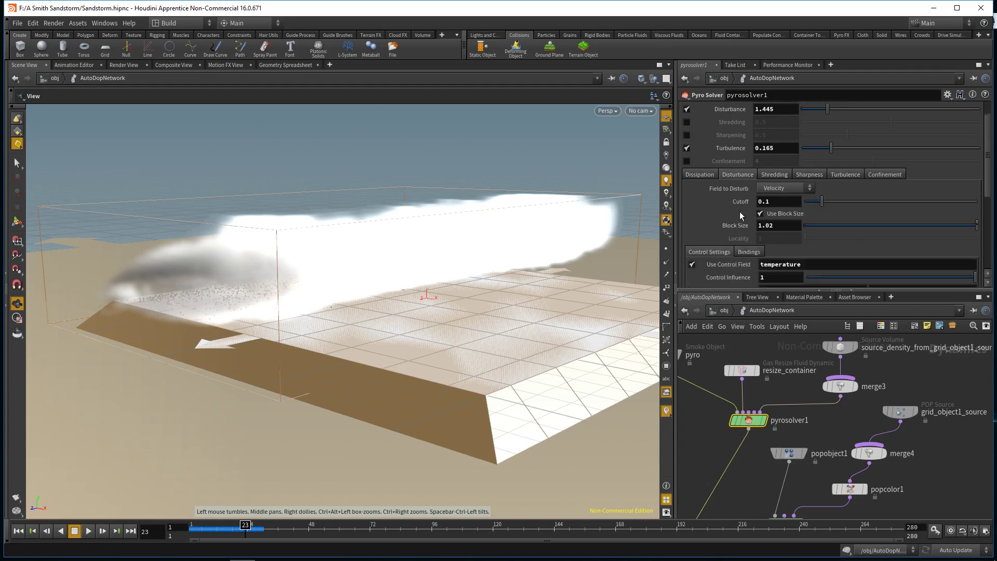
{"action": "scroll", "coordinate": [740, 211], "scroll_direction": "up", "scroll_amount": 1}
Step: Review pyrosolver1's simulation parameters and bring up the description of Buoyancy Lift
{"action": "left_click", "coordinate": [697, 109]}
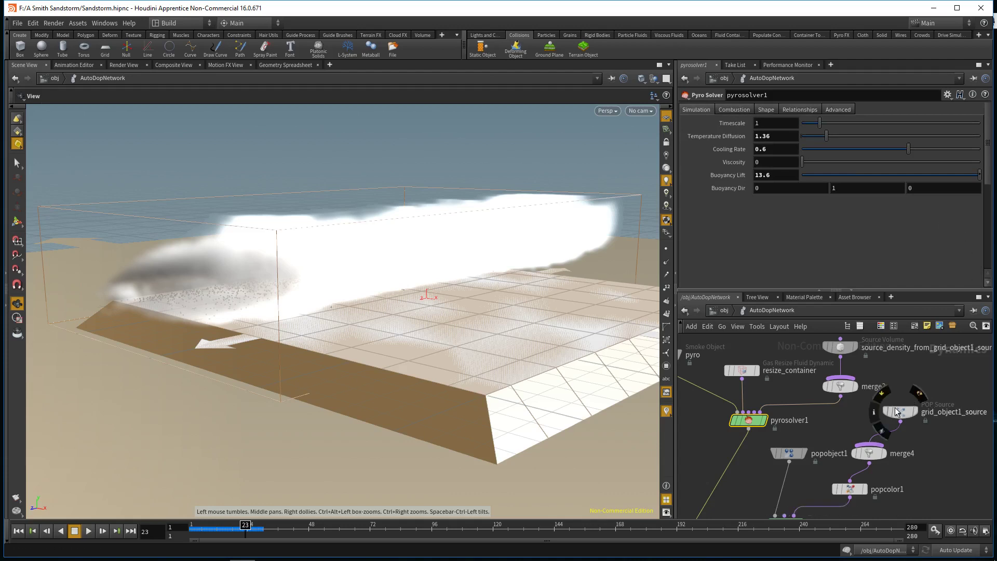
{"action": "scroll", "coordinate": [934, 365], "scroll_direction": "up", "scroll_amount": 1}
{"action": "scroll", "coordinate": [929, 375], "scroll_direction": "down", "scroll_amount": 1}
{"action": "middle_click_drag", "start_coordinate": [927, 402], "coordinate": [867, 395]}
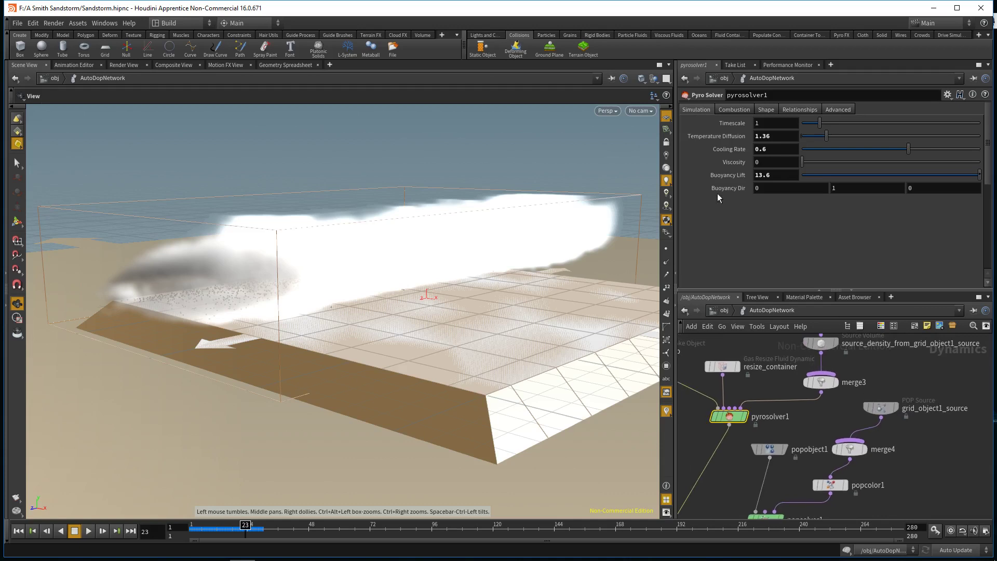
{"action": "mouse_move", "coordinate": [735, 177]}
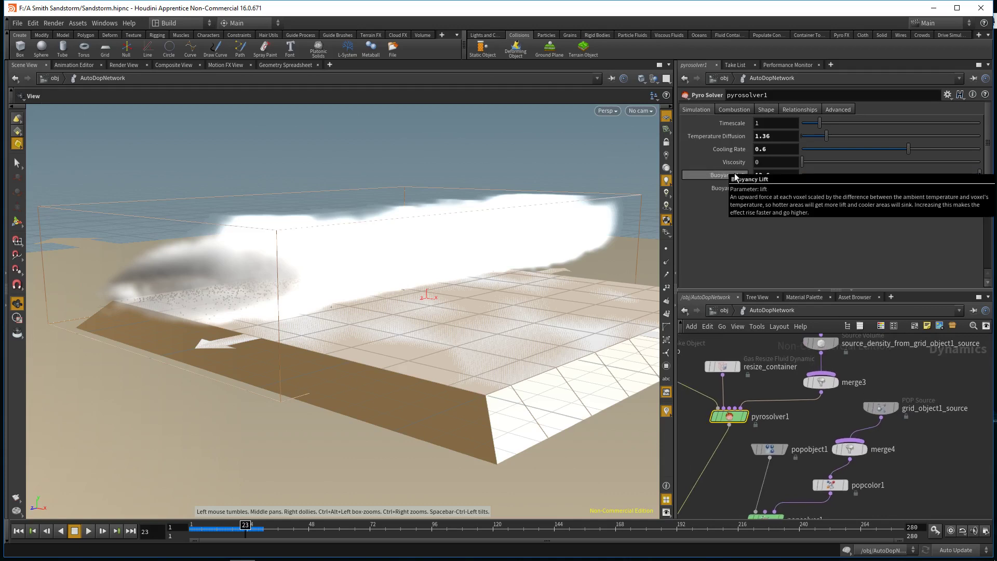
Step: Examine the initial velocity and variance attributes of the grid_object1_source POP Source node
{"action": "middle_click_drag", "start_coordinate": [805, 429], "coordinate": [834, 409]}
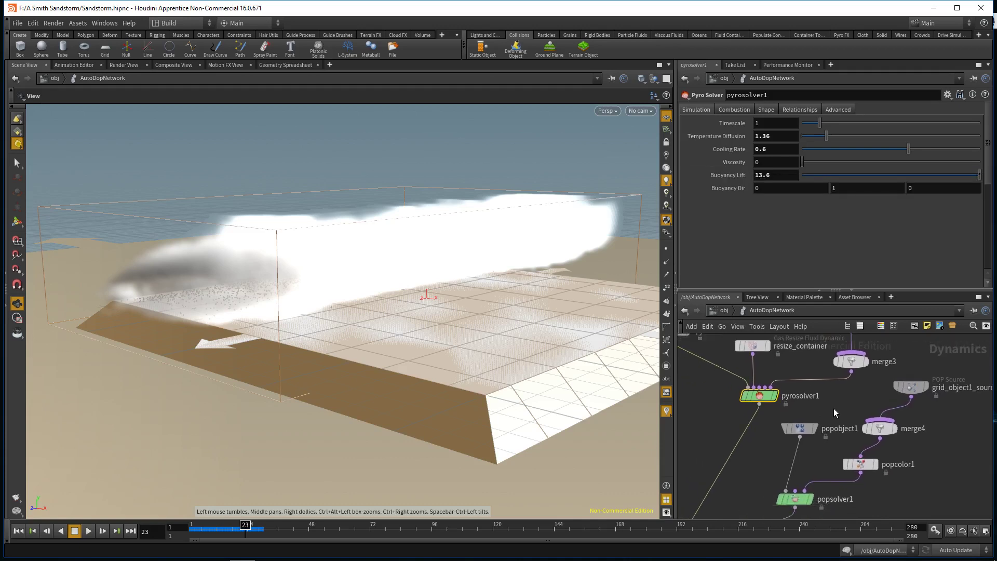
{"action": "middle_click", "coordinate": [912, 389]}
{"action": "middle_click_drag", "start_coordinate": [918, 406], "coordinate": [915, 406]}
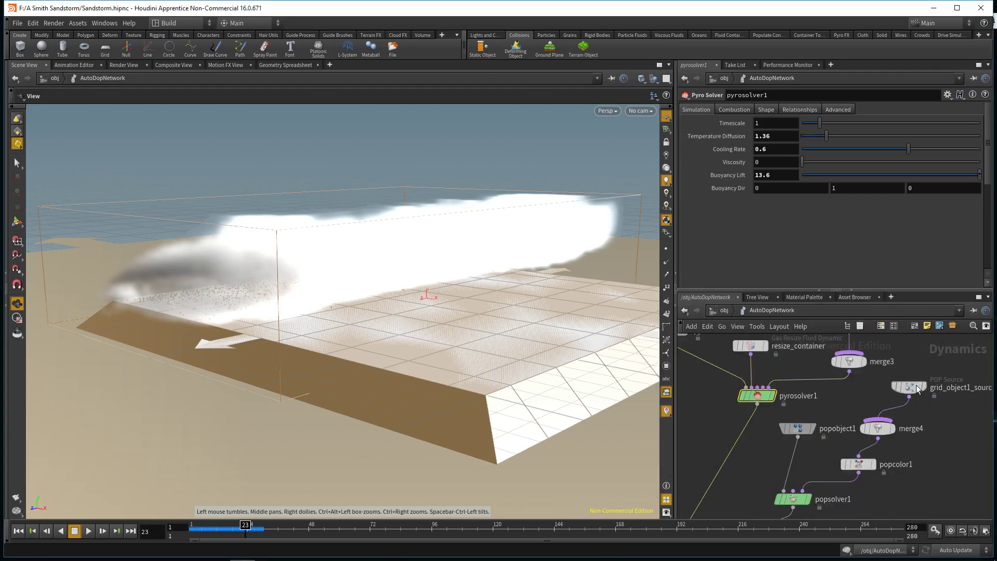
{"action": "left_click_drag", "start_coordinate": [917, 385], "coordinate": [914, 392]}
{"action": "left_click", "coordinate": [914, 393]}
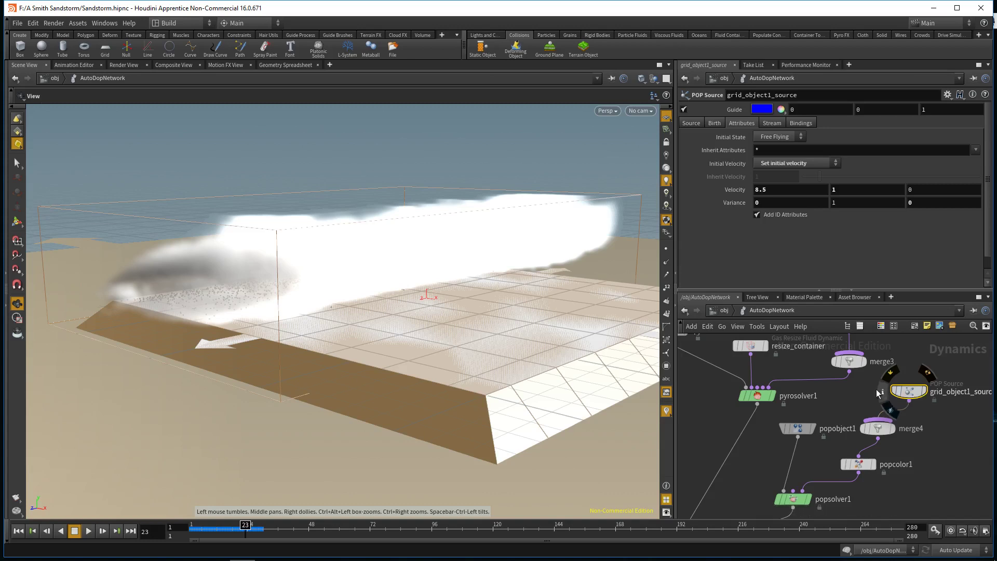
{"action": "left_click", "coordinate": [823, 189]}
{"action": "left_click", "coordinate": [823, 202]}
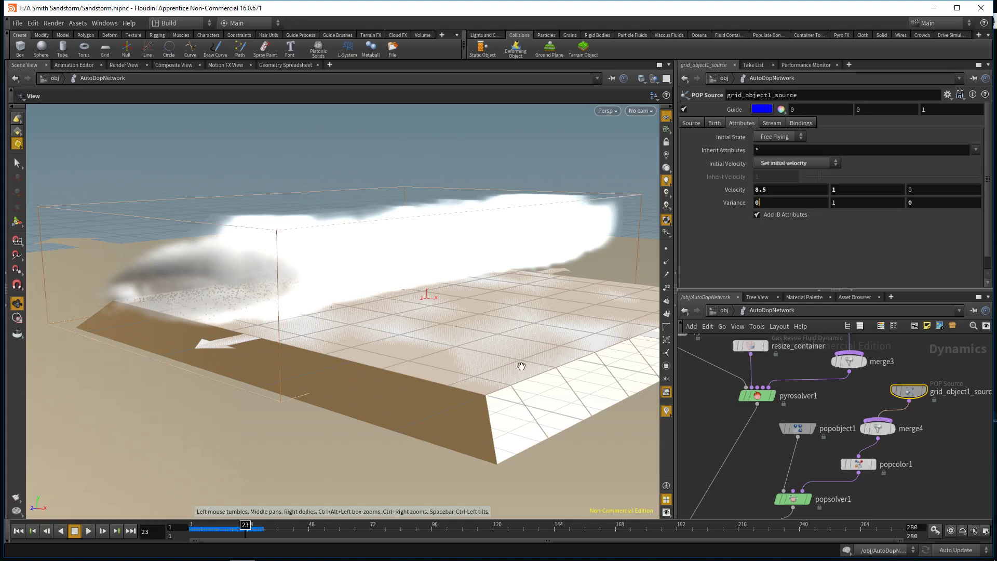
Step: Check grid_object1_source's particle birth and emission source settings, and return to its attributes
{"action": "left_click", "coordinate": [710, 124]}
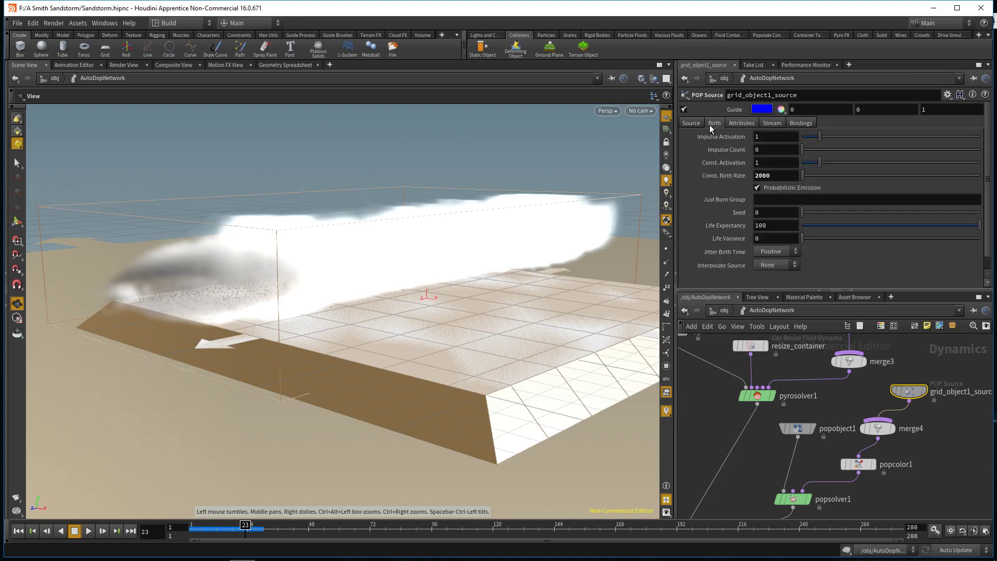
{"action": "left_click", "coordinate": [691, 123]}
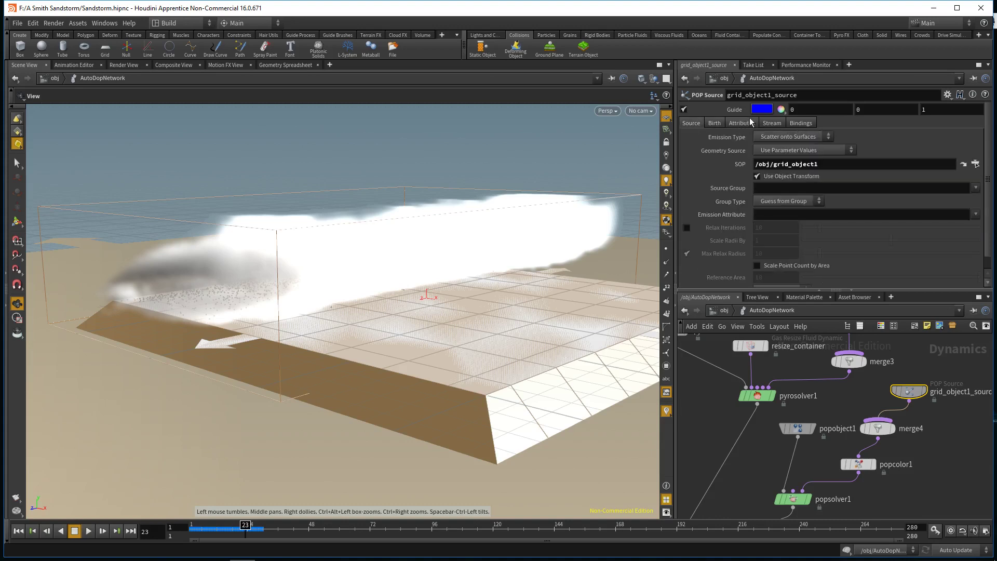
{"action": "left_click", "coordinate": [743, 123]}
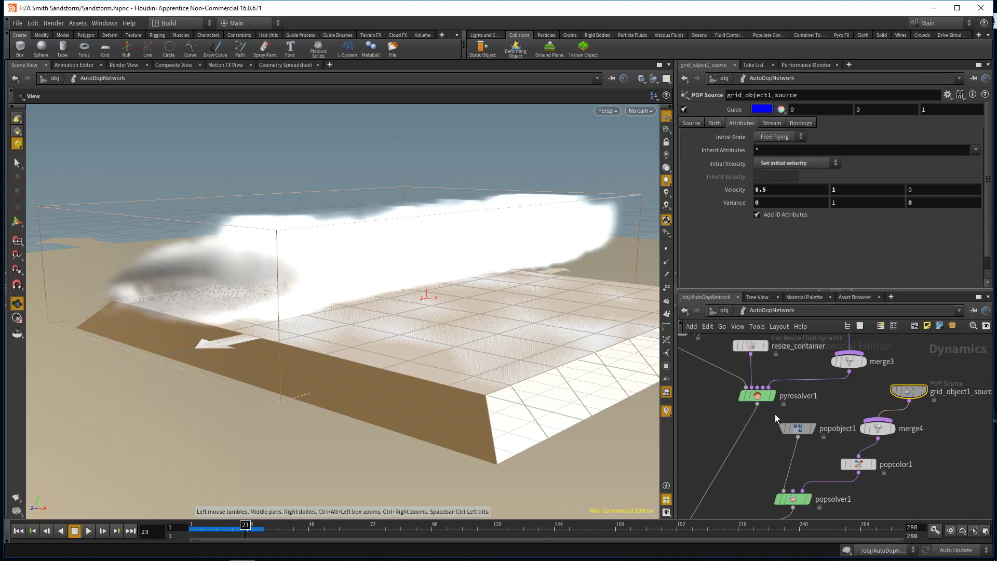
Step: Examine popobject1's parameters and how the particle and pyro branches connect in the simulation network
{"action": "left_click", "coordinate": [799, 432]}
{"action": "key", "text": "h"}
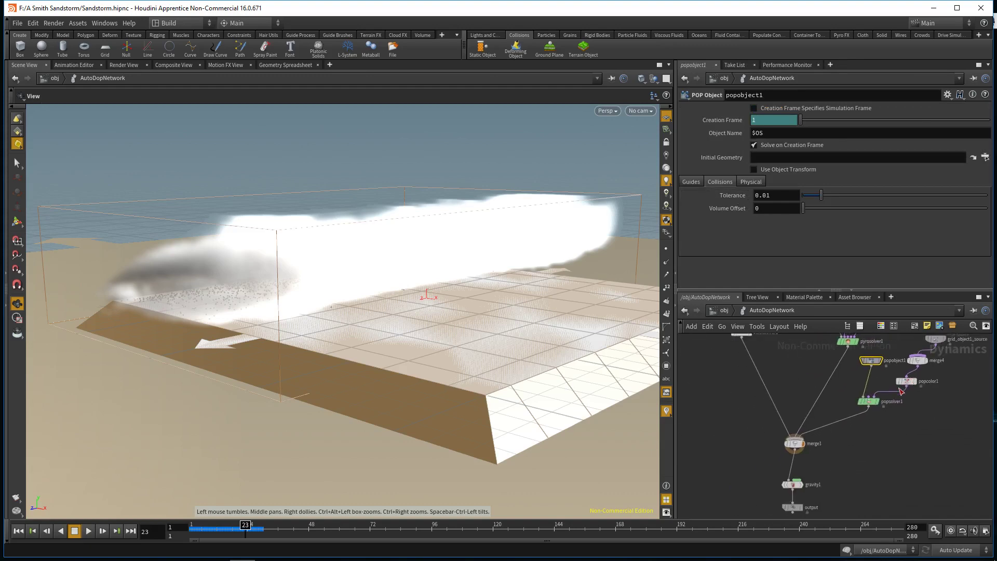
{"action": "middle_click_drag", "start_coordinate": [878, 384], "coordinate": [875, 415]}
{"action": "middle_click_drag", "start_coordinate": [813, 398], "coordinate": [784, 418]}
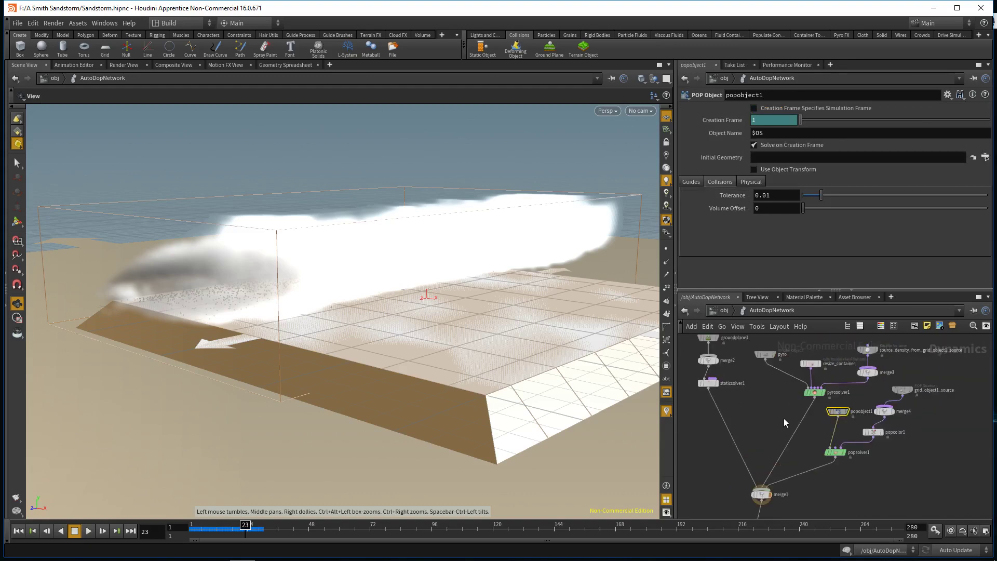
Step: Return to the object-level network and examine pyro_import's render settings and assigned material
{"action": "left_click", "coordinate": [732, 312]}
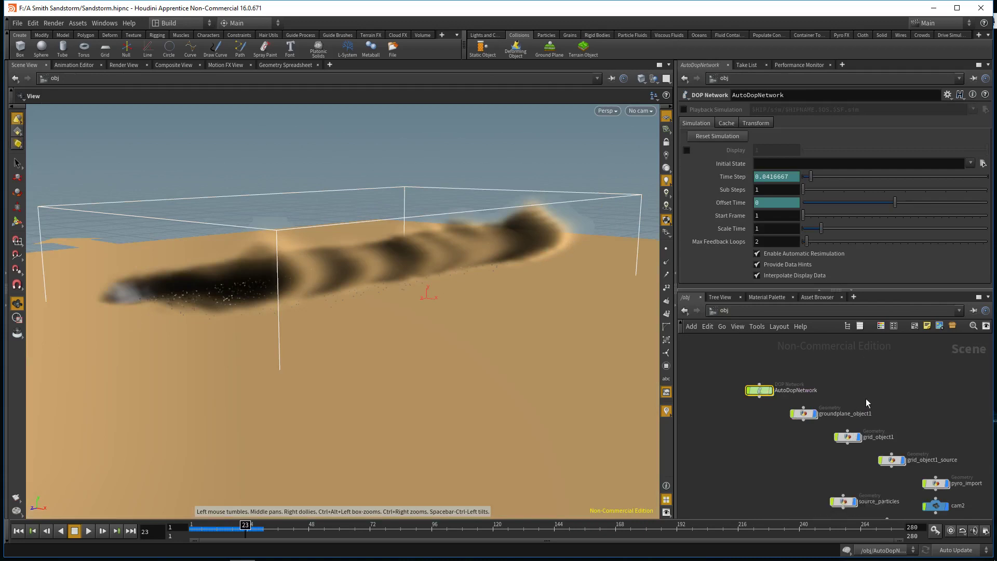
{"action": "scroll", "coordinate": [871, 387], "scroll_direction": "up", "scroll_amount": 1}
{"action": "middle_click_drag", "start_coordinate": [890, 386], "coordinate": [831, 356]}
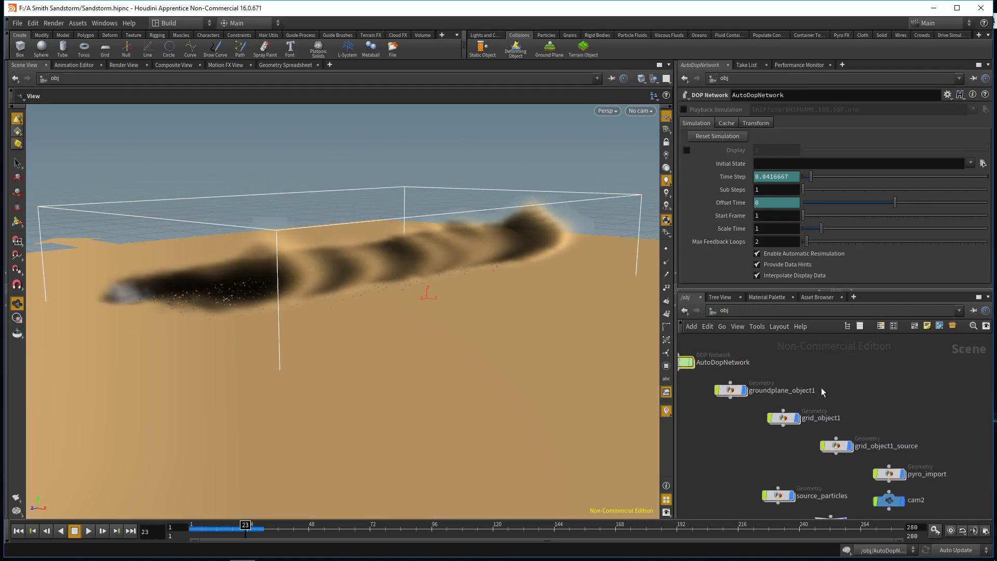
{"action": "middle_click_drag", "start_coordinate": [885, 414], "coordinate": [825, 373]}
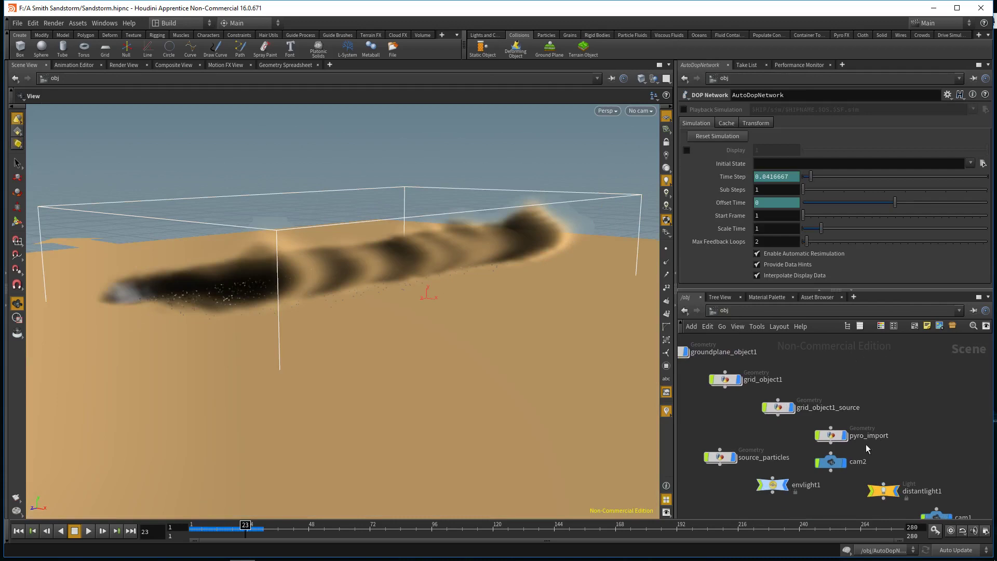
{"action": "left_click", "coordinate": [832, 435]}
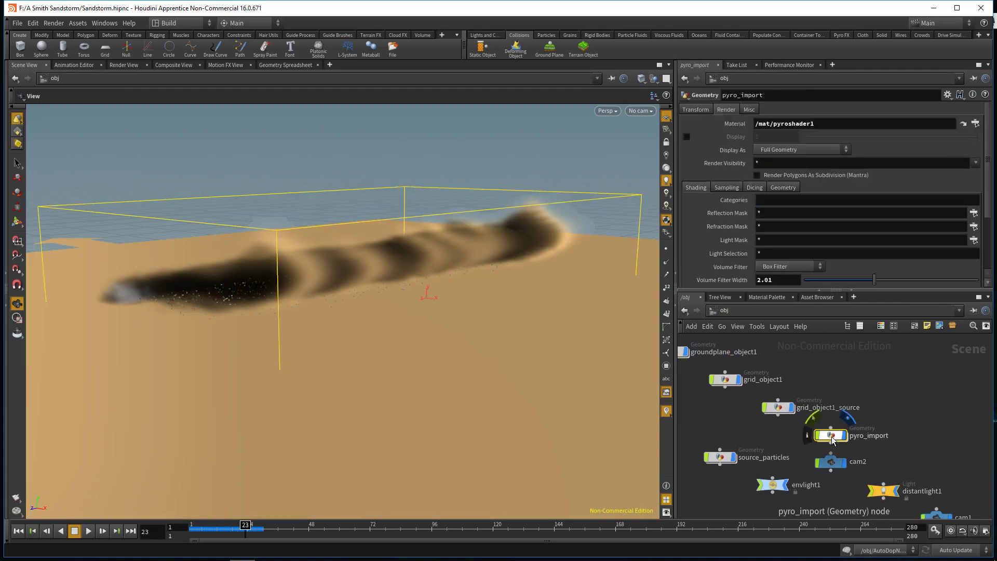
Step: Go to the mat network and examine pyroshader1's smoke and fire settings alongside the snow, dust and ground shaders
{"action": "left_click", "coordinate": [717, 312]}
{"action": "left_click", "coordinate": [723, 351]}
{"action": "scroll", "coordinate": [875, 404], "scroll_direction": "up", "scroll_amount": 2}
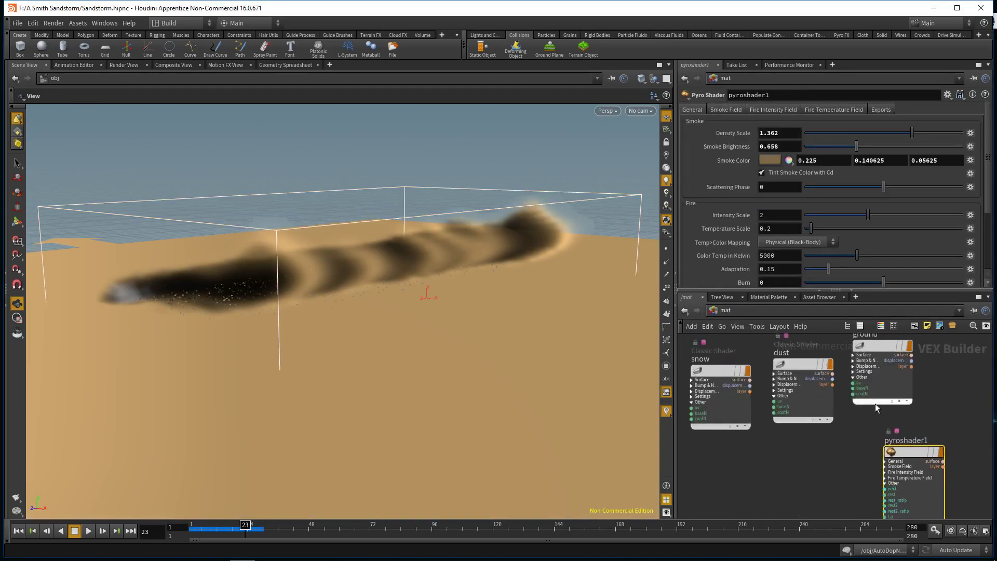
{"action": "middle_click_drag", "start_coordinate": [944, 395], "coordinate": [922, 444]}
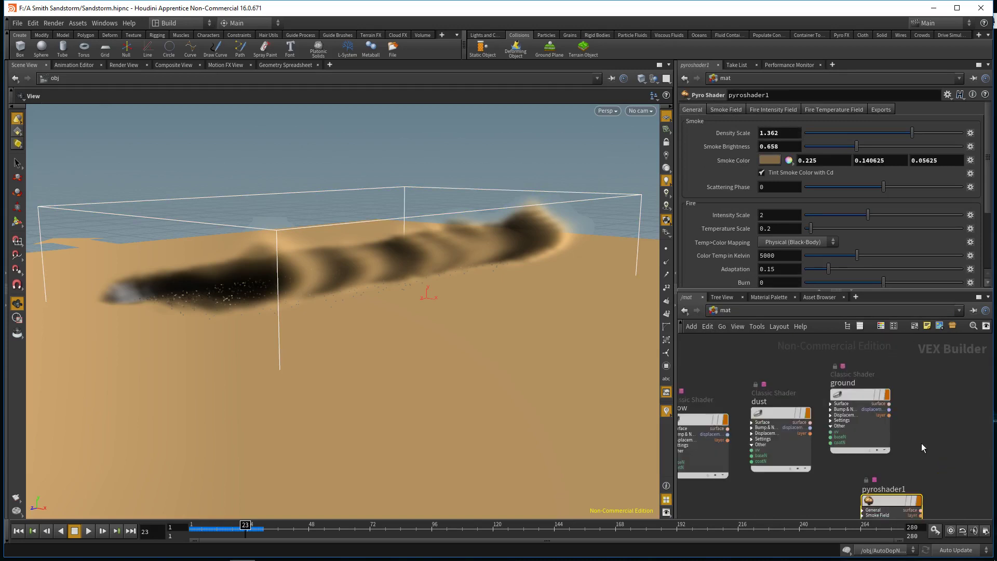
{"action": "middle_click_drag", "start_coordinate": [802, 503], "coordinate": [871, 463]}
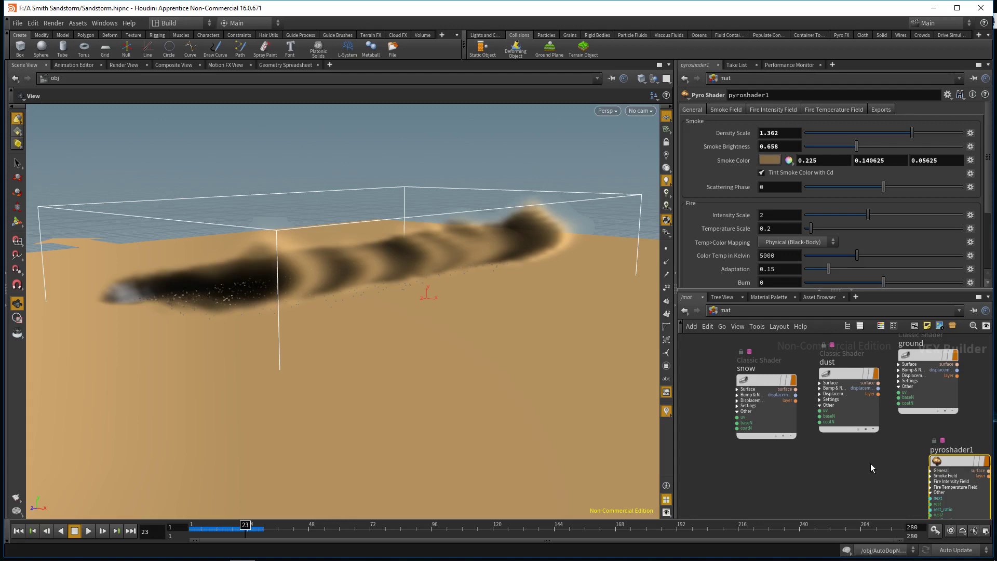
{"action": "middle_click_drag", "start_coordinate": [952, 438], "coordinate": [918, 441]}
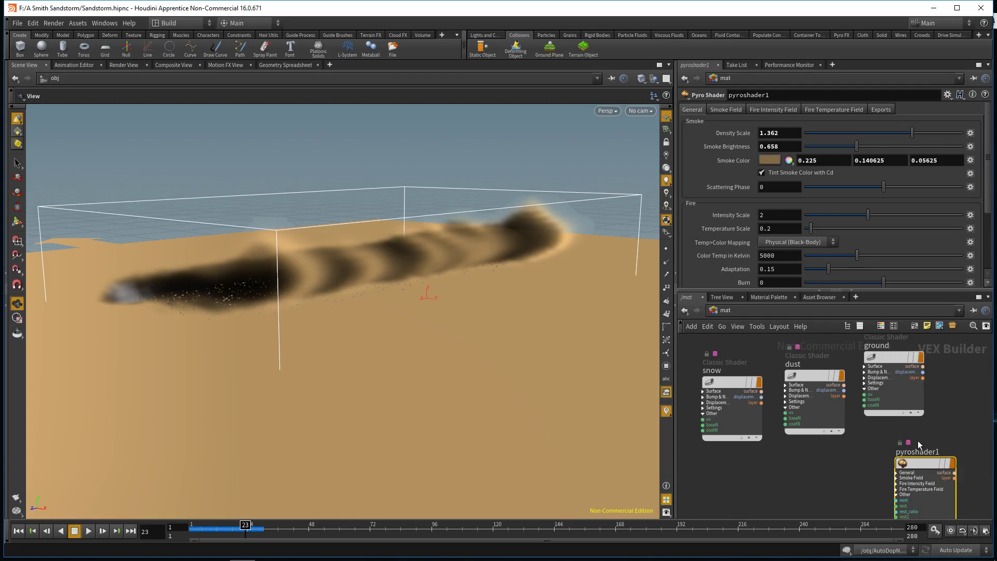
{"action": "left_click_drag", "start_coordinate": [918, 440], "coordinate": [899, 431]}
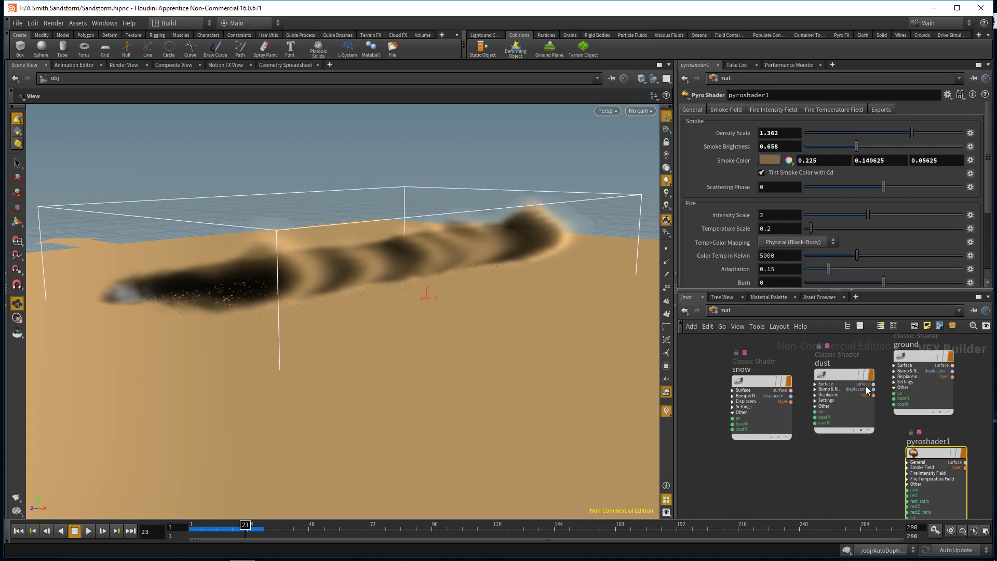
Step: Return to the obj network, check the Mantra render of the sandstorm through cam2, and go back to the scene
{"action": "left_click", "coordinate": [714, 311]}
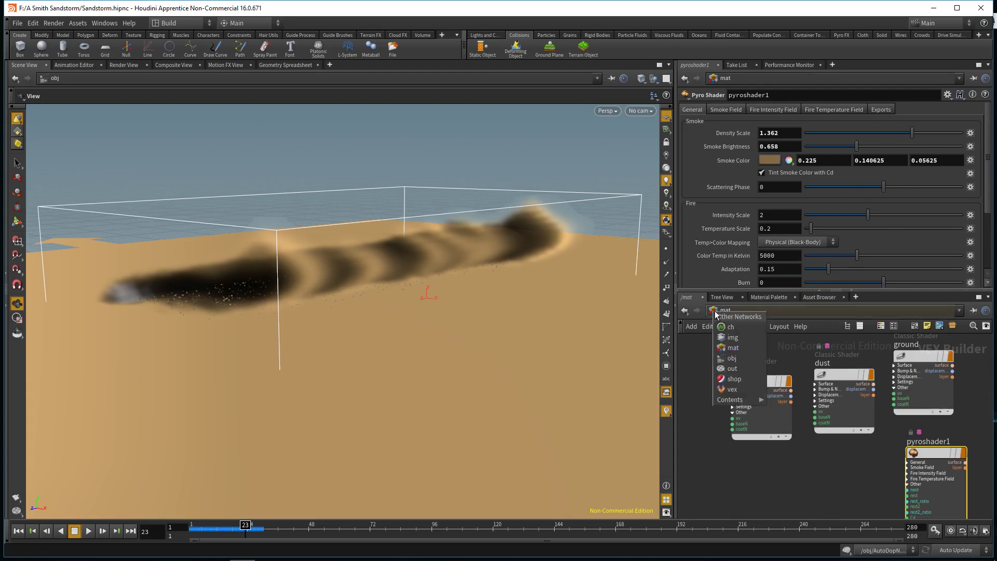
{"action": "left_click", "coordinate": [732, 359]}
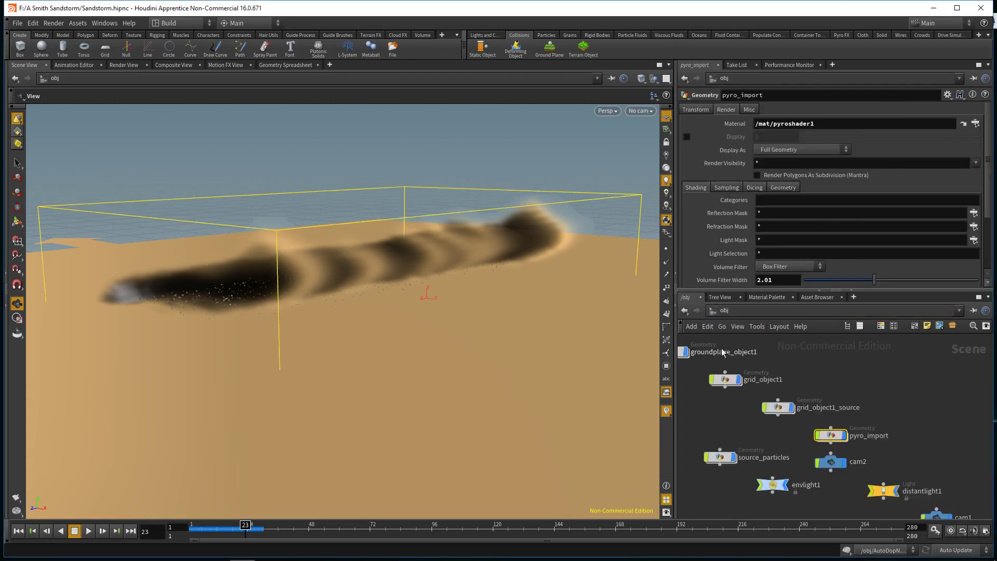
{"action": "left_click", "coordinate": [123, 65]}
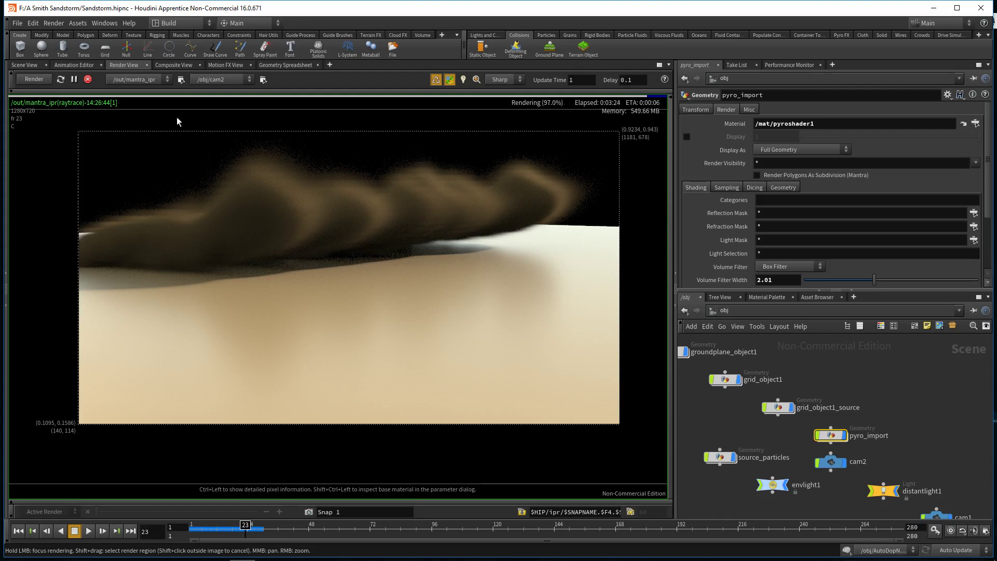
{"action": "left_click", "coordinate": [27, 65]}
{"action": "scroll", "coordinate": [904, 448], "scroll_direction": "down", "scroll_amount": 3}
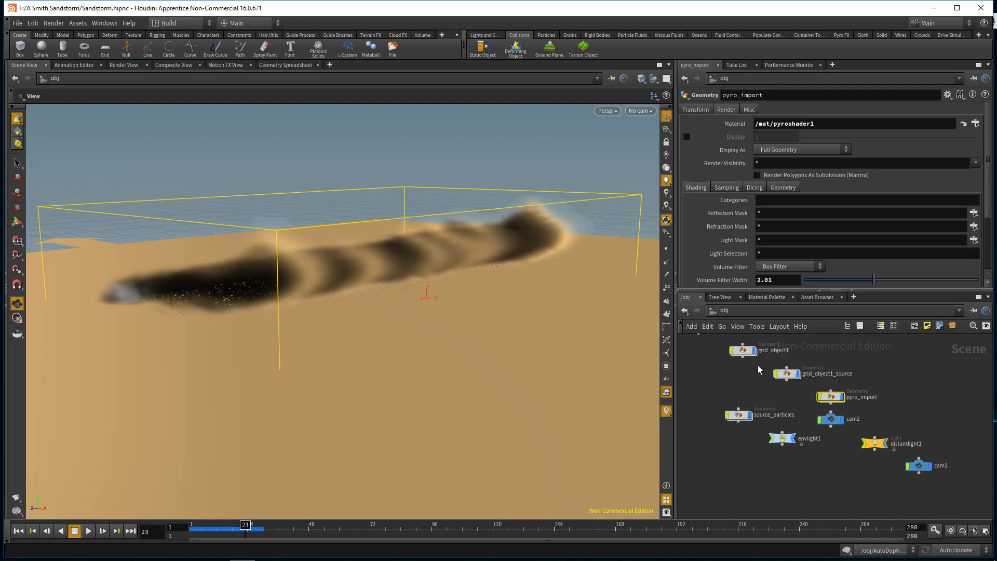
{"action": "middle_click_drag", "start_coordinate": [759, 369], "coordinate": [740, 390]}
{"action": "scroll", "coordinate": [588, 352], "scroll_direction": "down", "scroll_amount": 1}
{"action": "scroll", "coordinate": [763, 406], "scroll_direction": "up", "scroll_amount": 1}
{"action": "scroll", "coordinate": [750, 386], "scroll_direction": "down", "scroll_amount": 1}
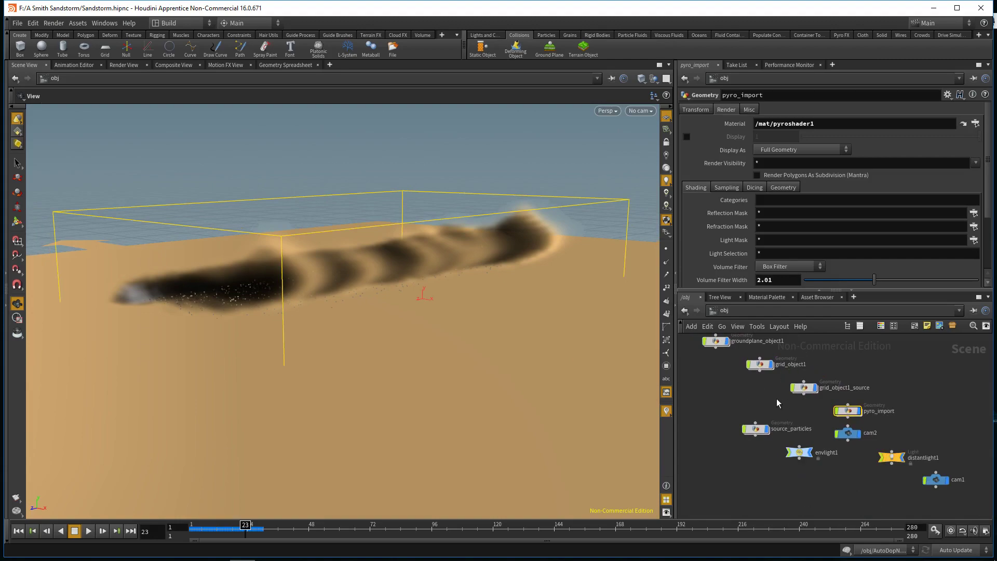